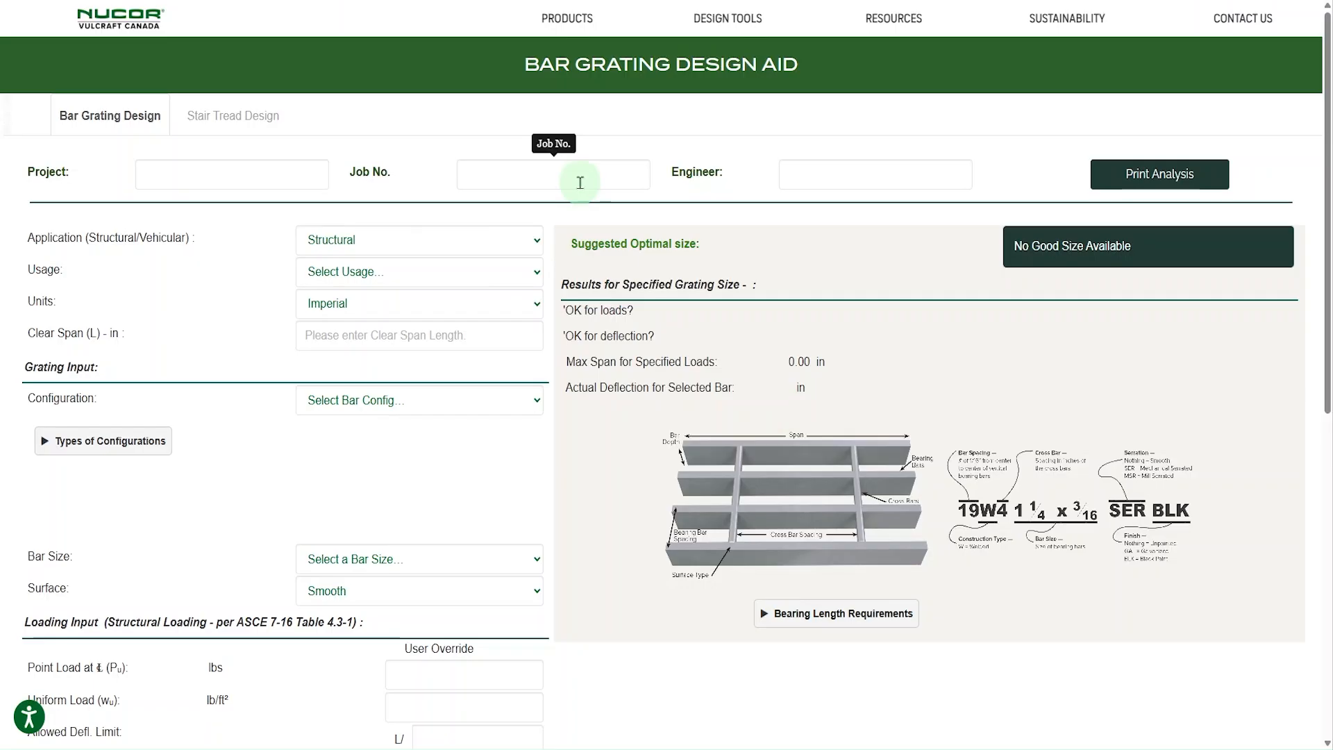
Step: Examine the bar grating design form and the available application, usage and unit options
scroll(580, 182, "down", 2)
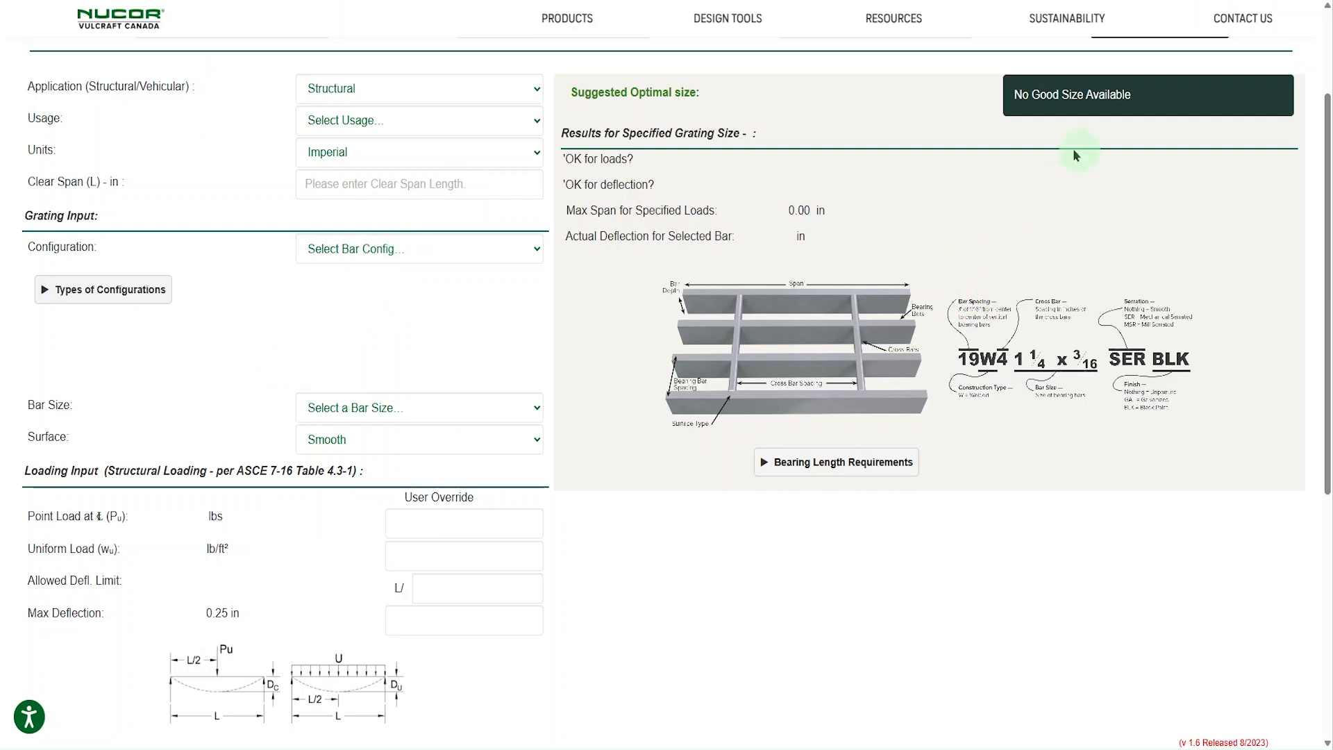
scroll(973, 166, "up", 1)
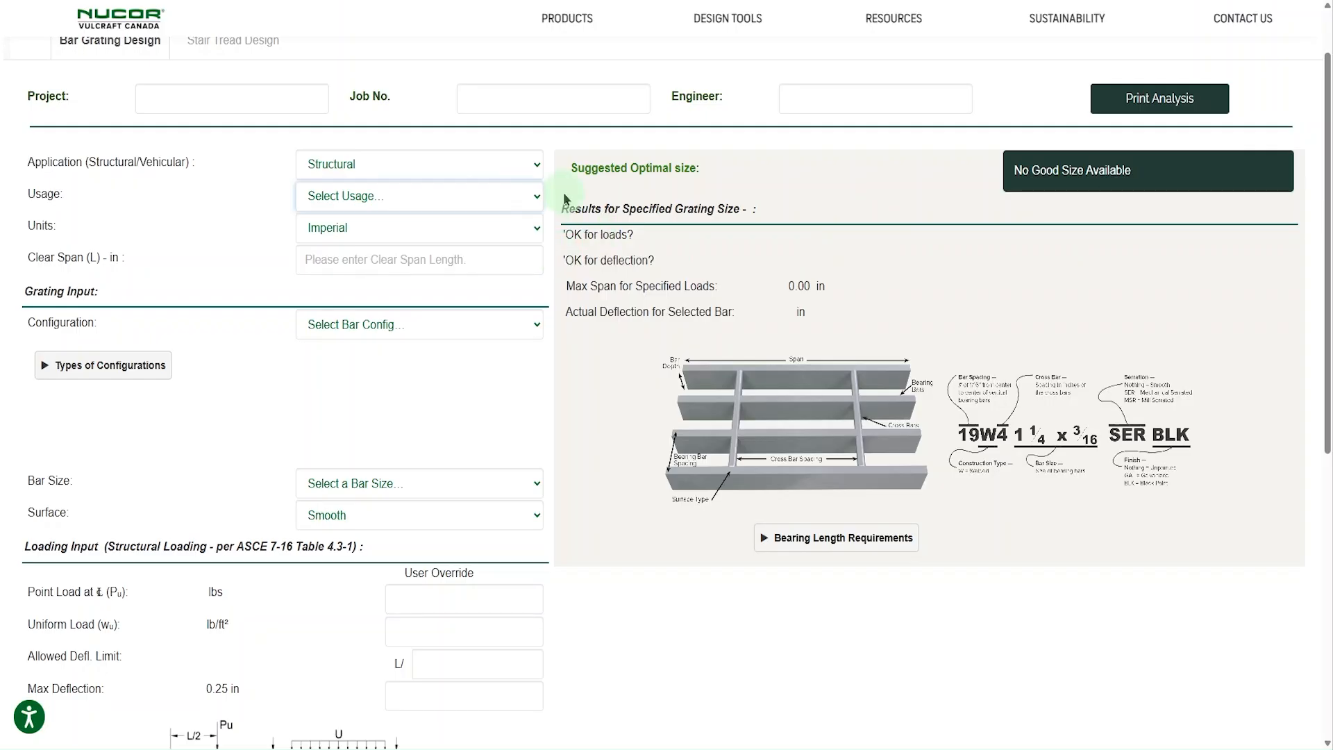
left_click(390, 160)
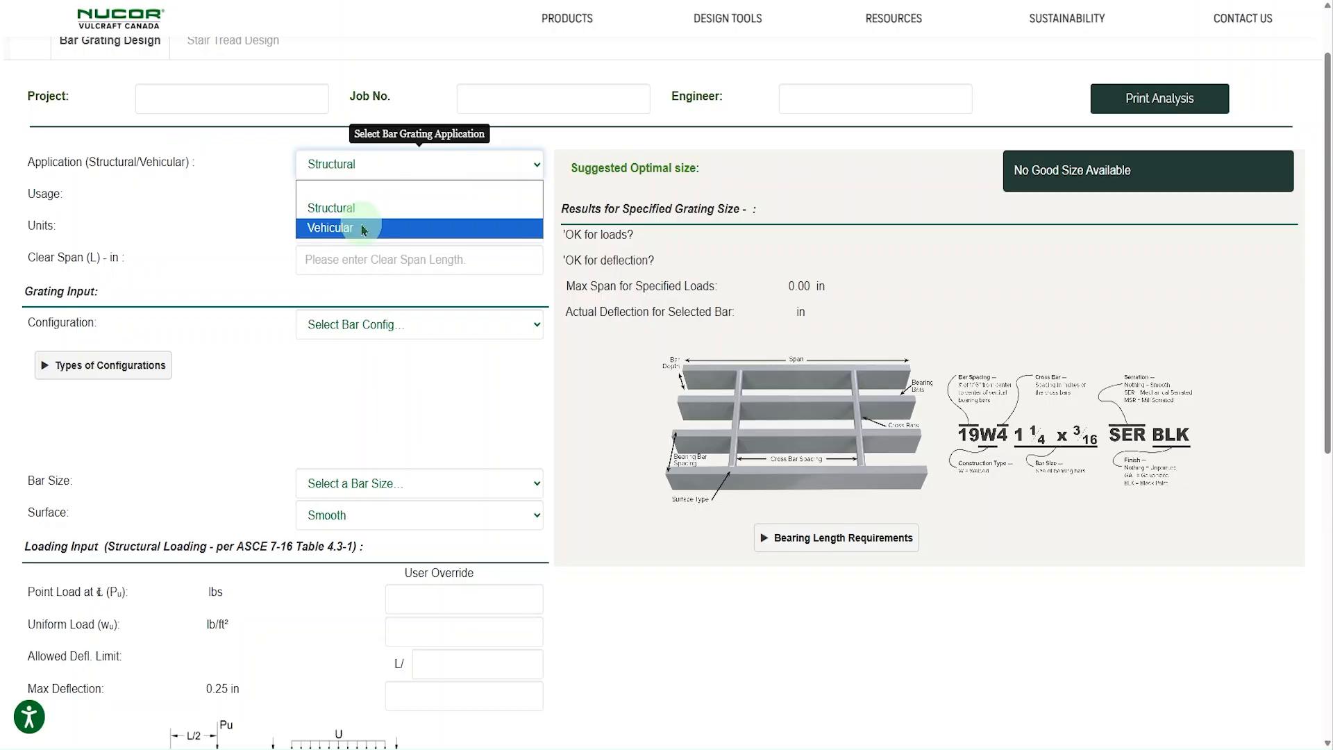
left_click(247, 216)
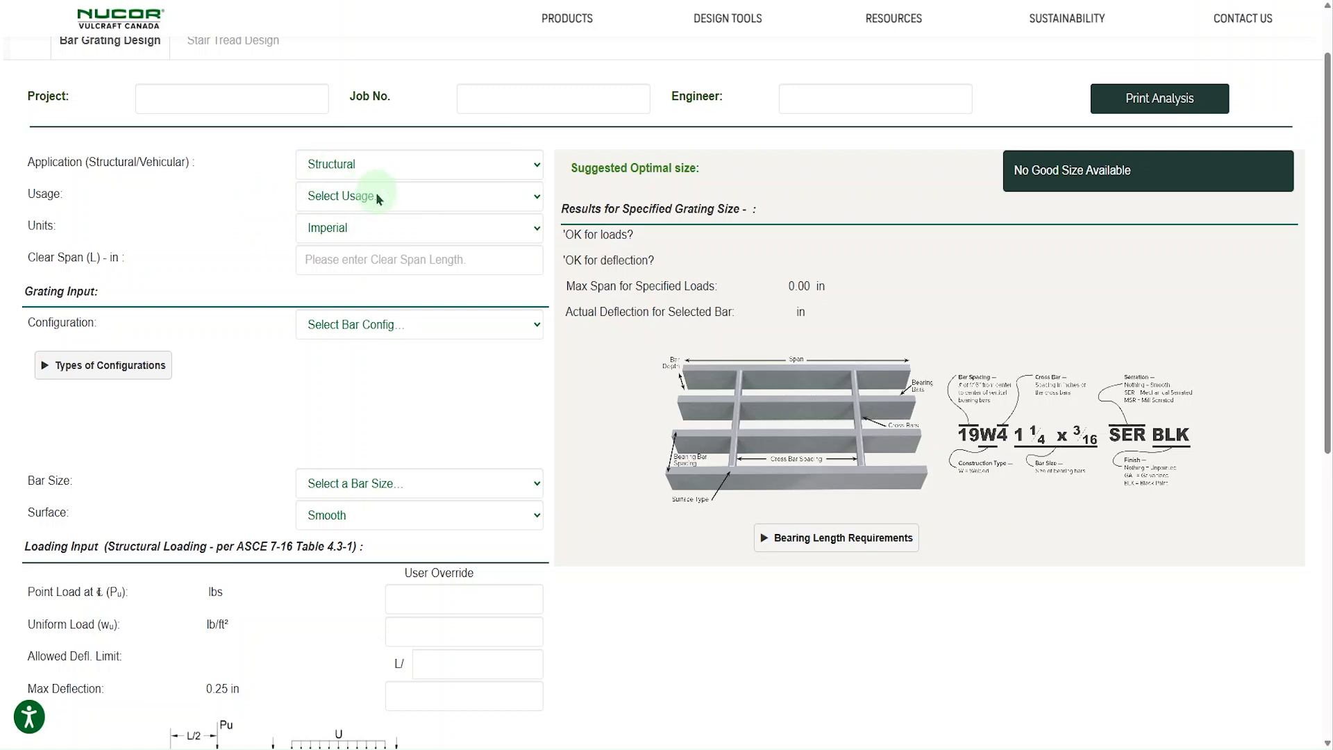
left_click(375, 195)
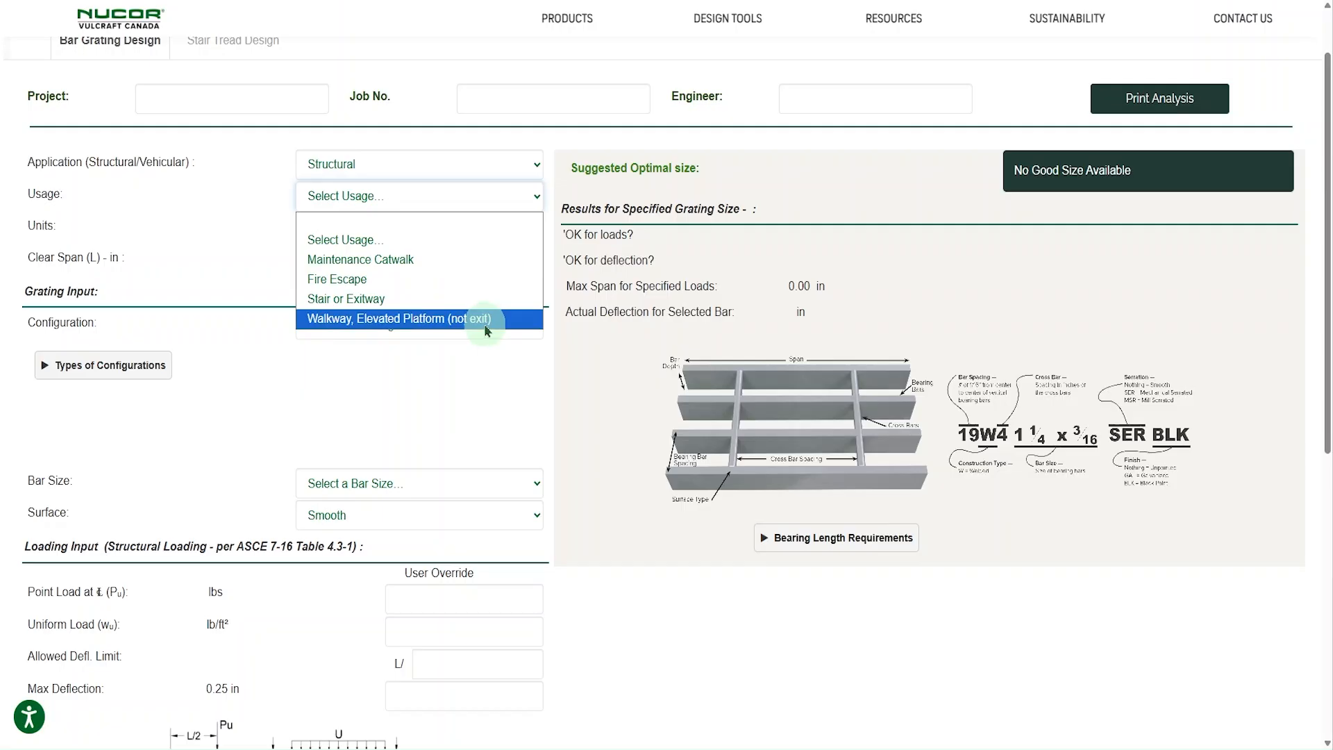
left_click(559, 318)
left_click(381, 227)
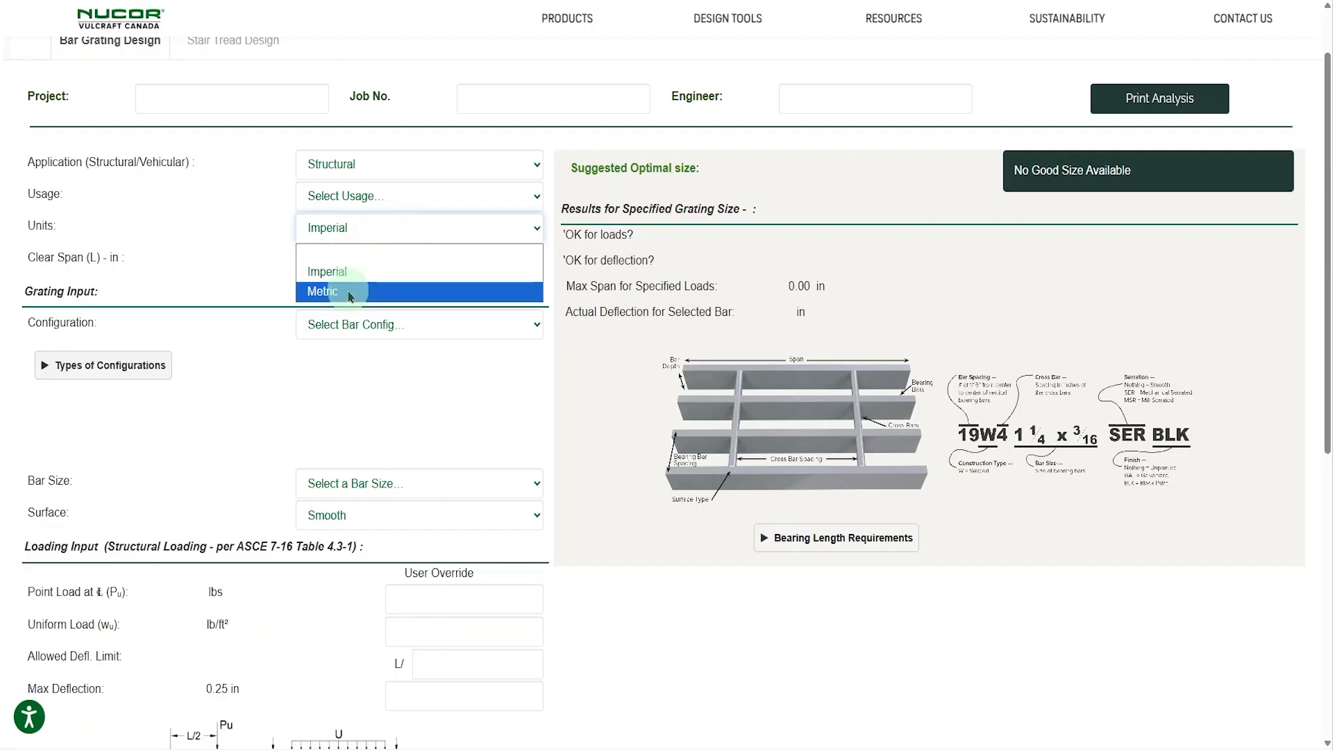
left_click(381, 227)
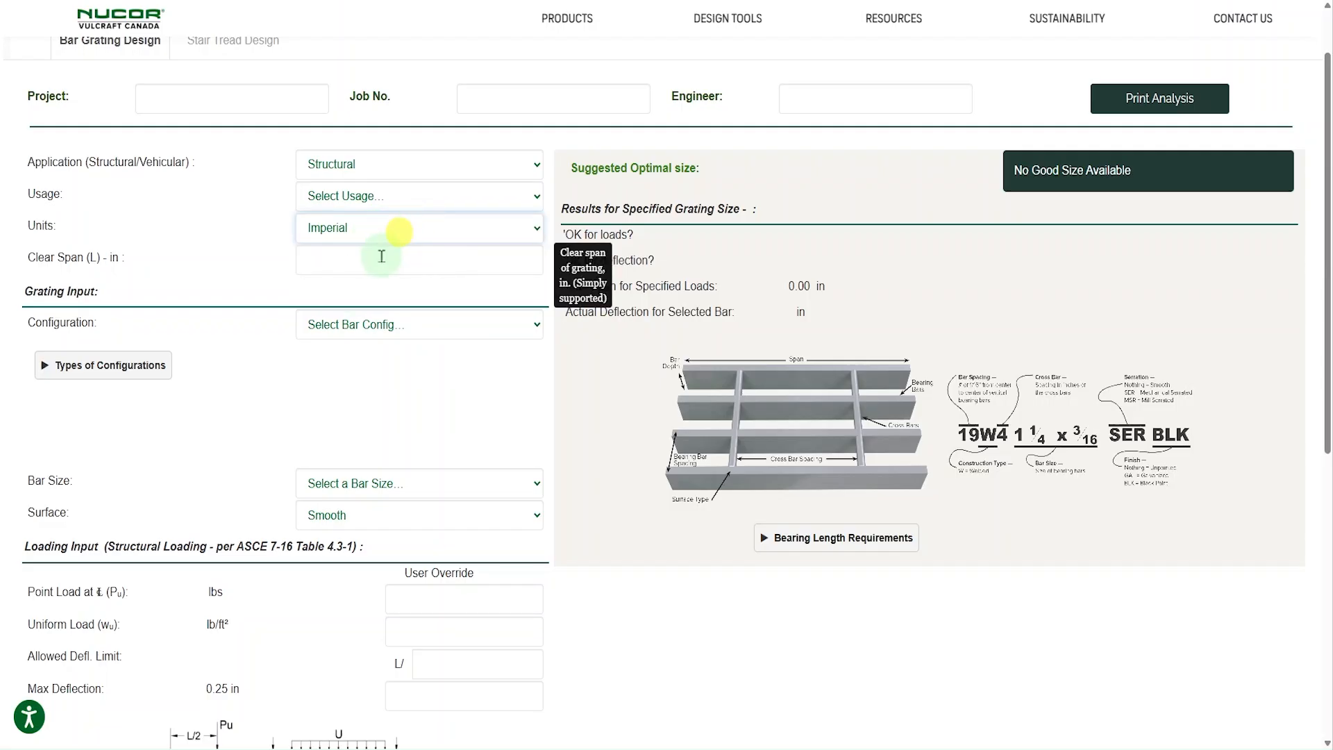
Step: Set the grating usage to Maintenance Catwalk and the units to Metric
left_click(395, 199)
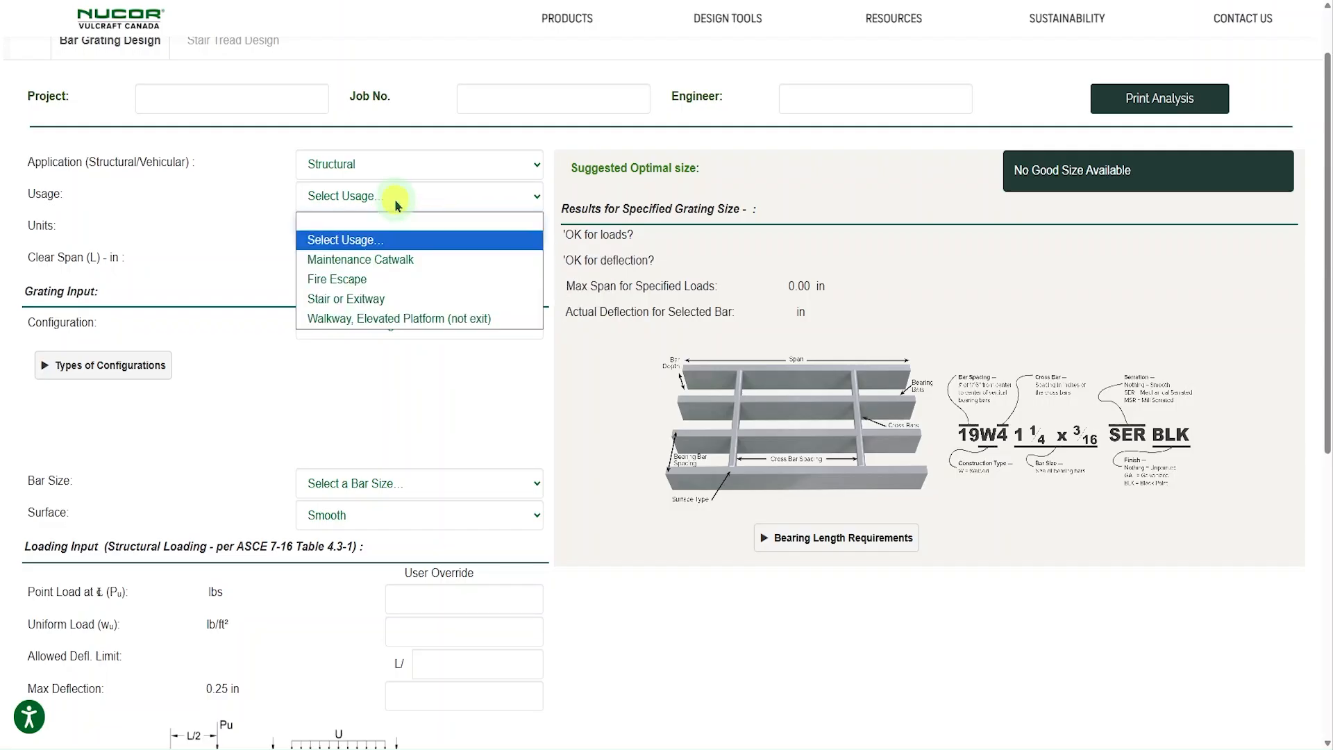
left_click(381, 260)
left_click(383, 234)
left_click(359, 289)
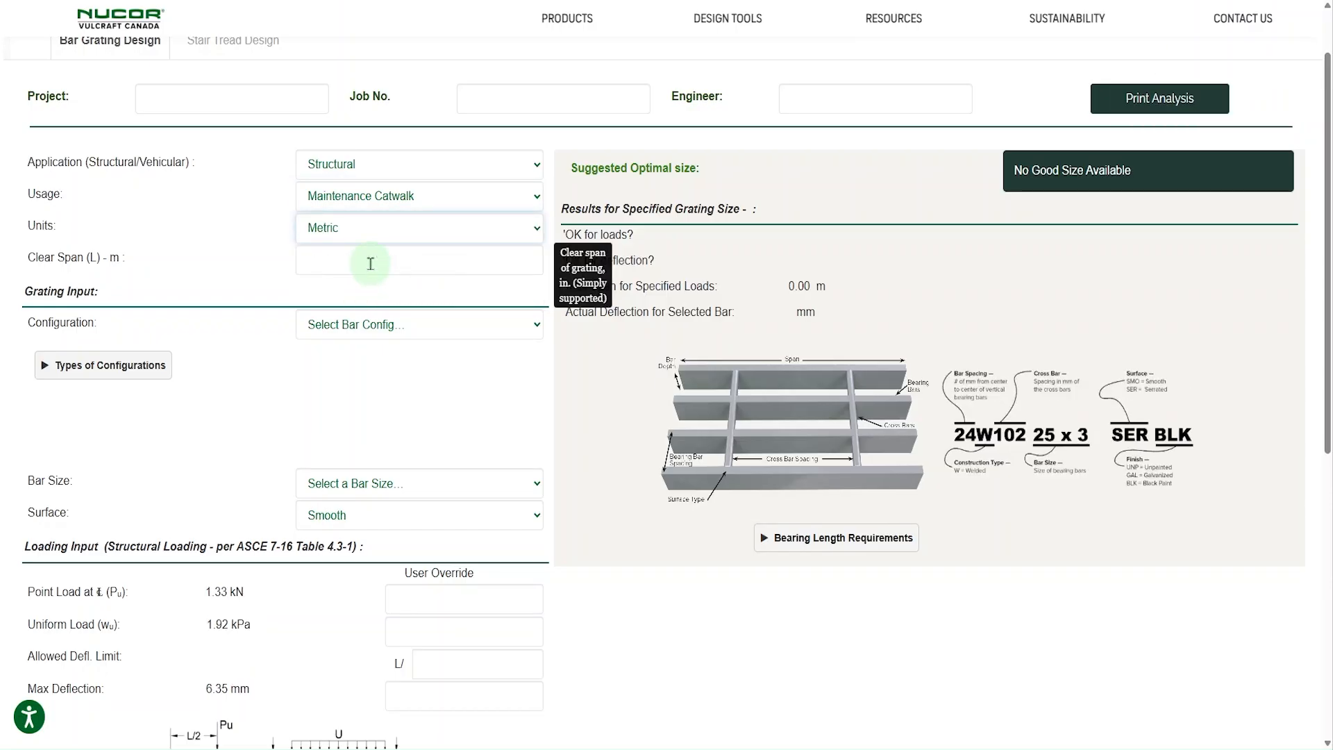
Step: Set the grating configuration to Standard (30W102, 3 & 5 bar) and the bar size to "Pick for me"
left_click(366, 262)
scroll(203, 211, "down", 1)
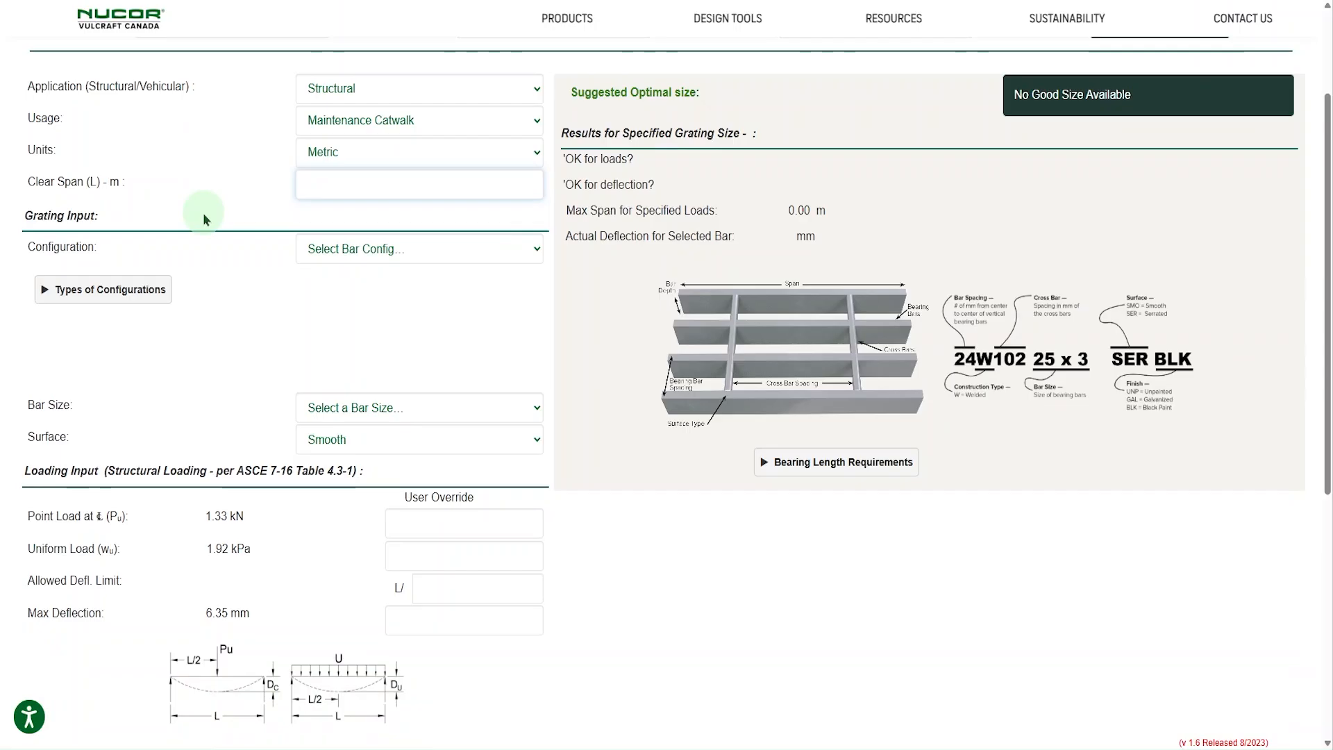
left_click(431, 249)
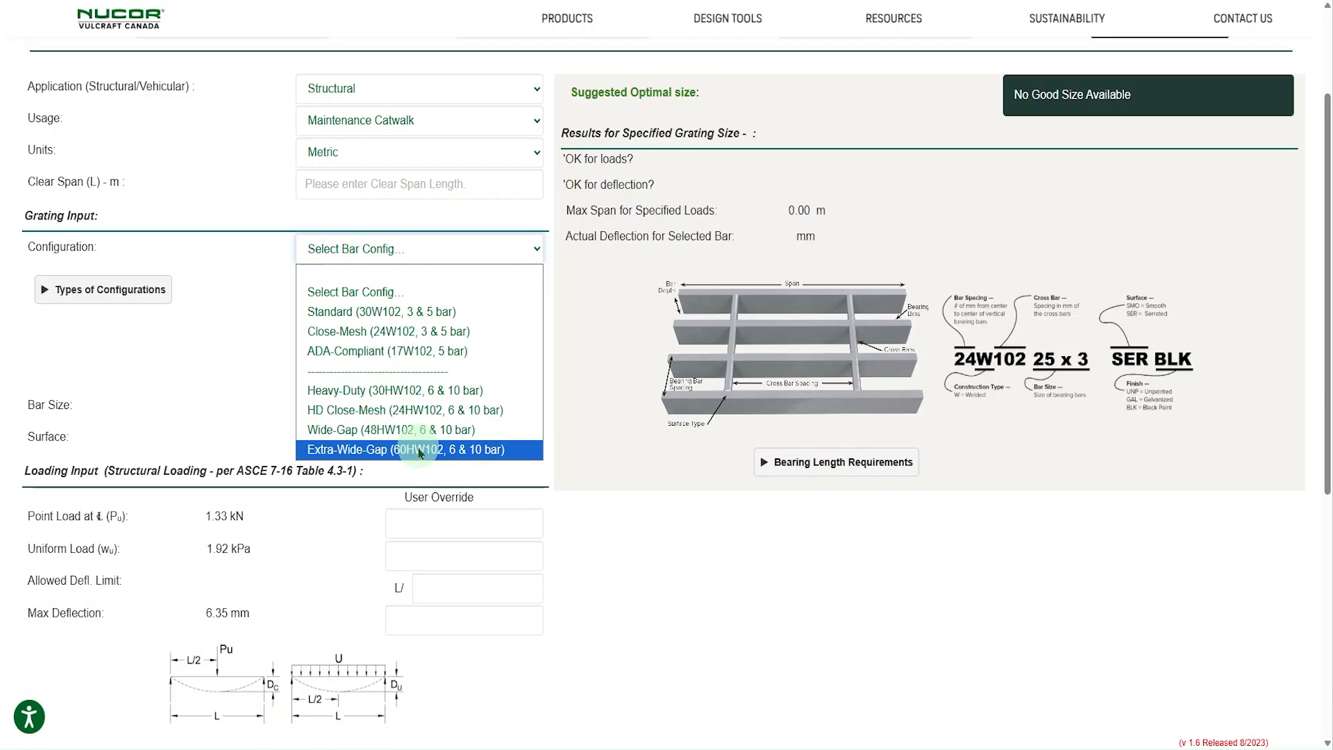
left_click(592, 444)
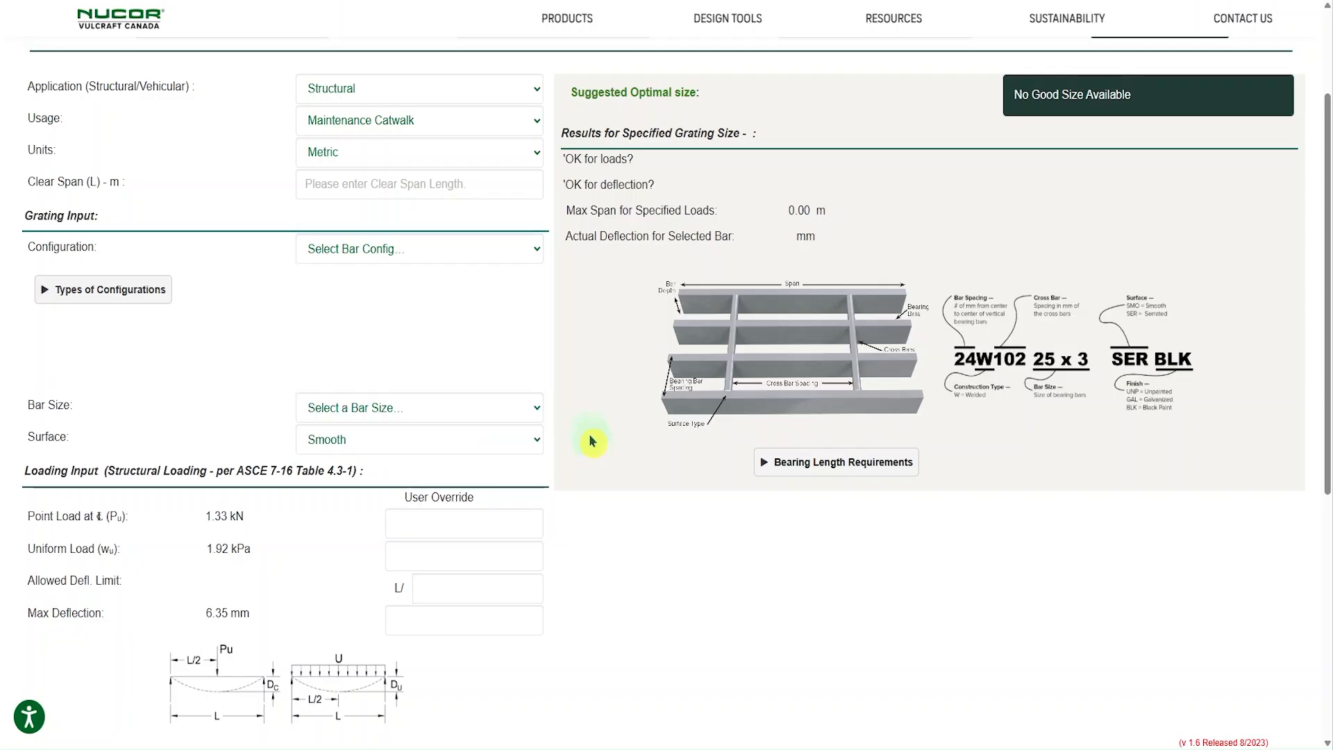
scroll(592, 440, "down", 2)
left_click(372, 174)
left_click(379, 236)
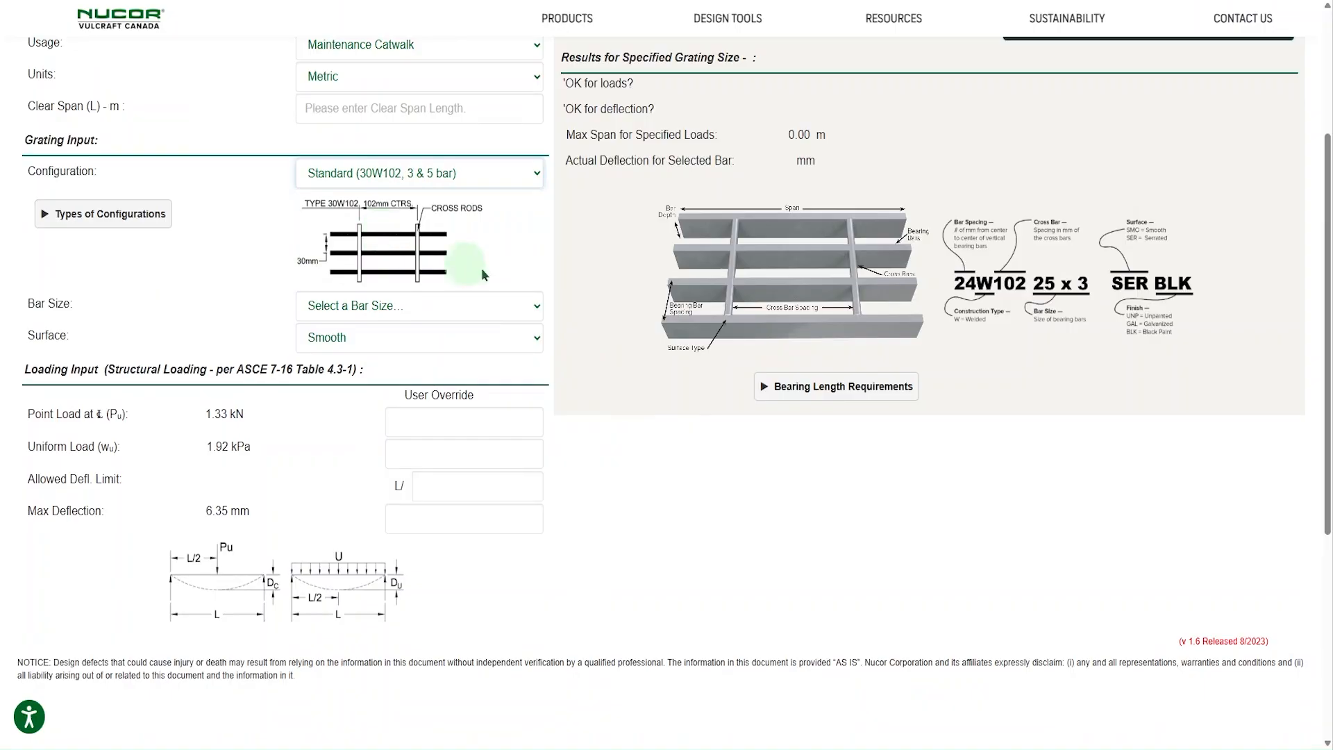
left_click(504, 314)
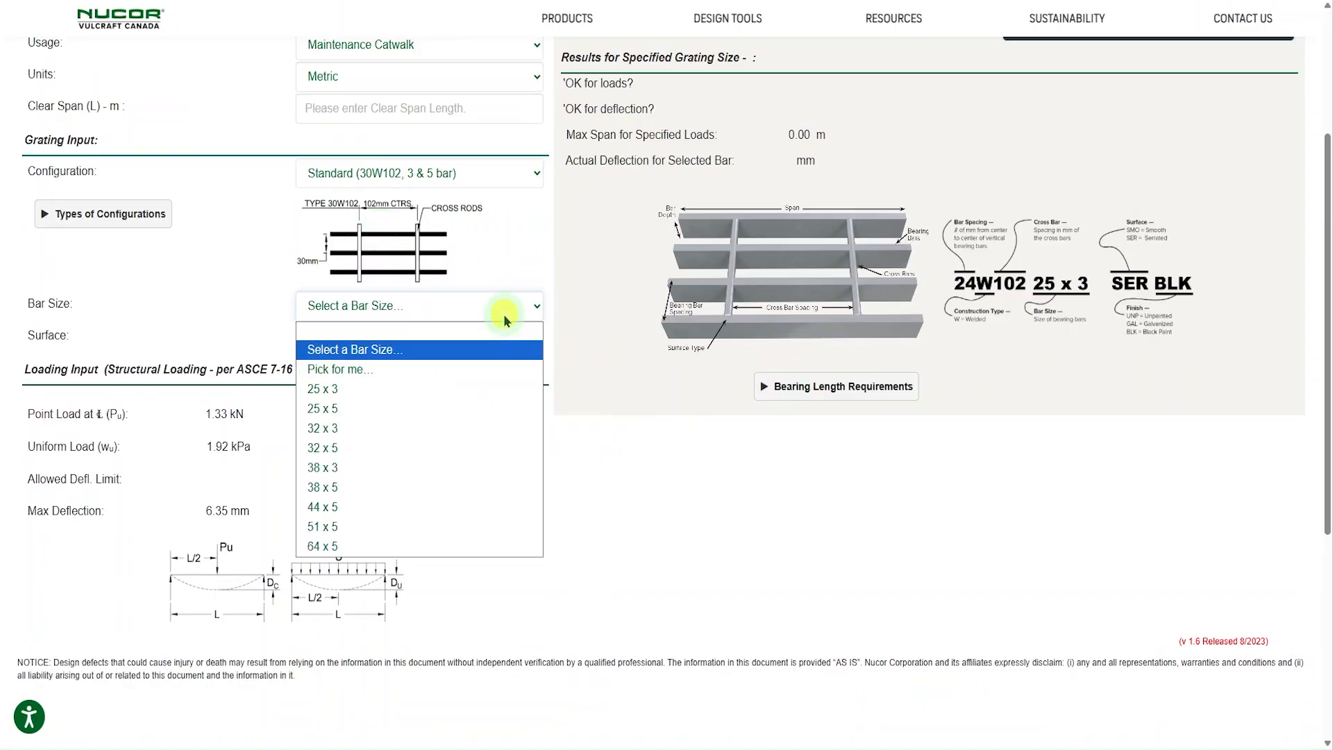
left_click(372, 376)
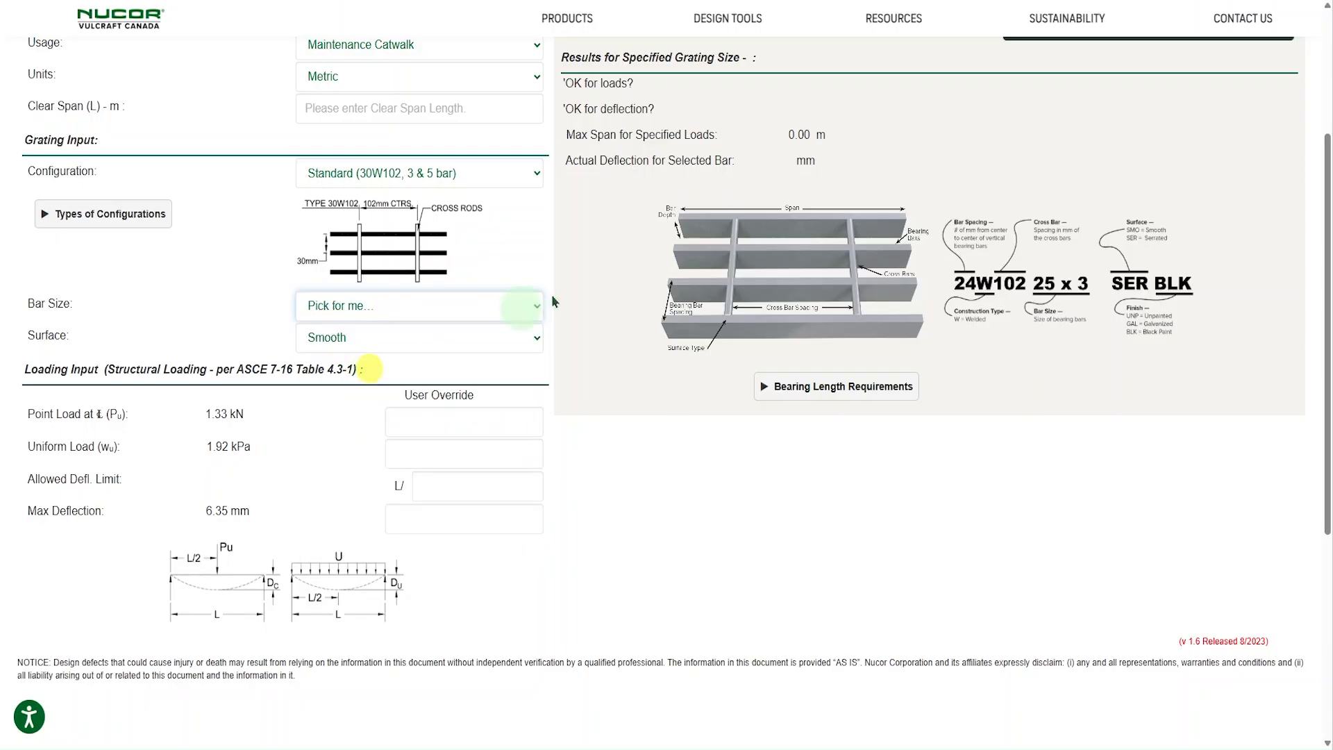
Step: Set the grating's clear span to 1.5 m
scroll(673, 211, "up", 1)
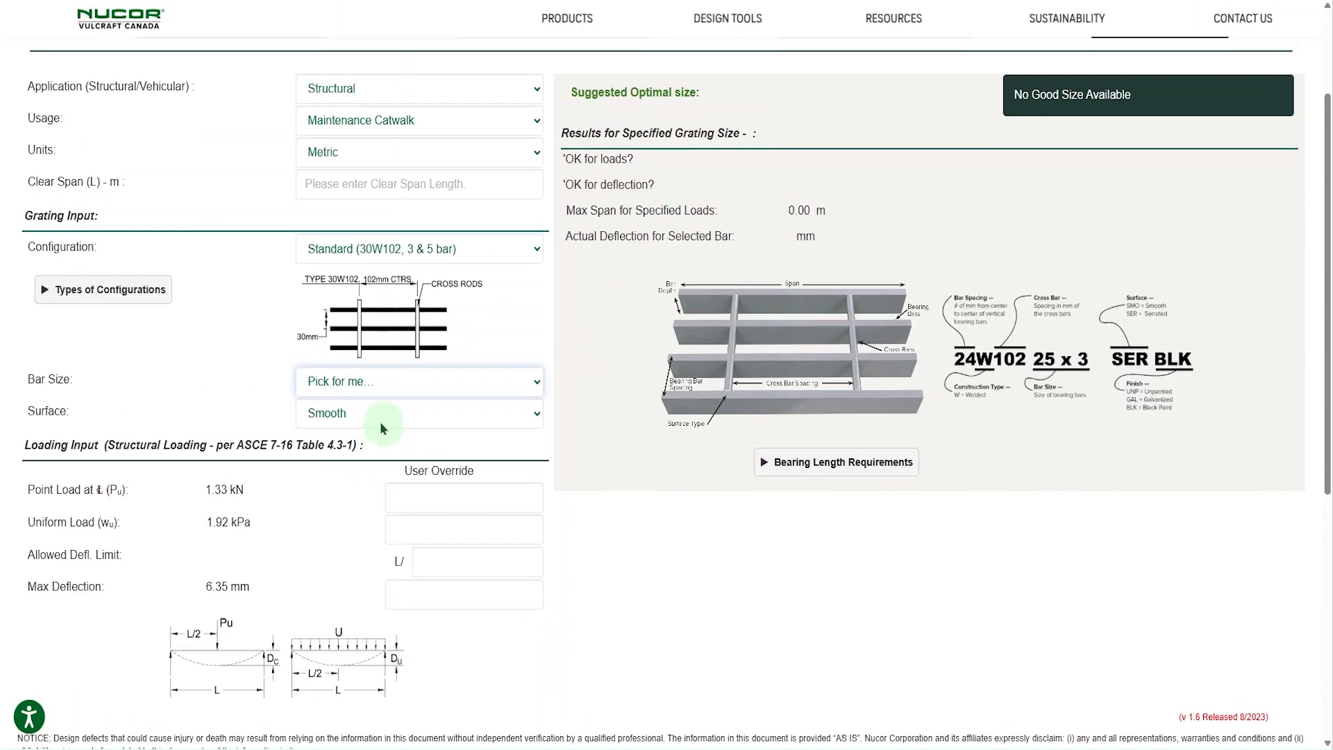
left_click(438, 186)
type("1")
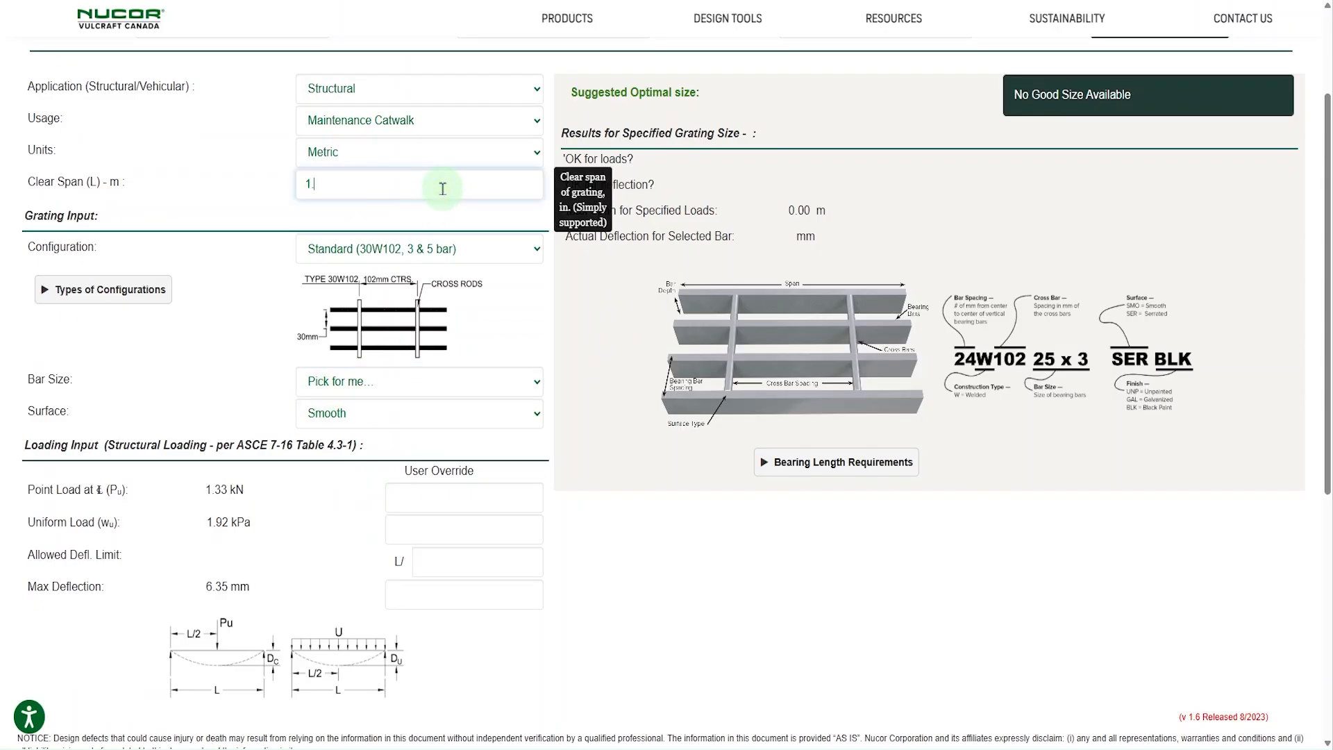
type(".5")
left_click(610, 314)
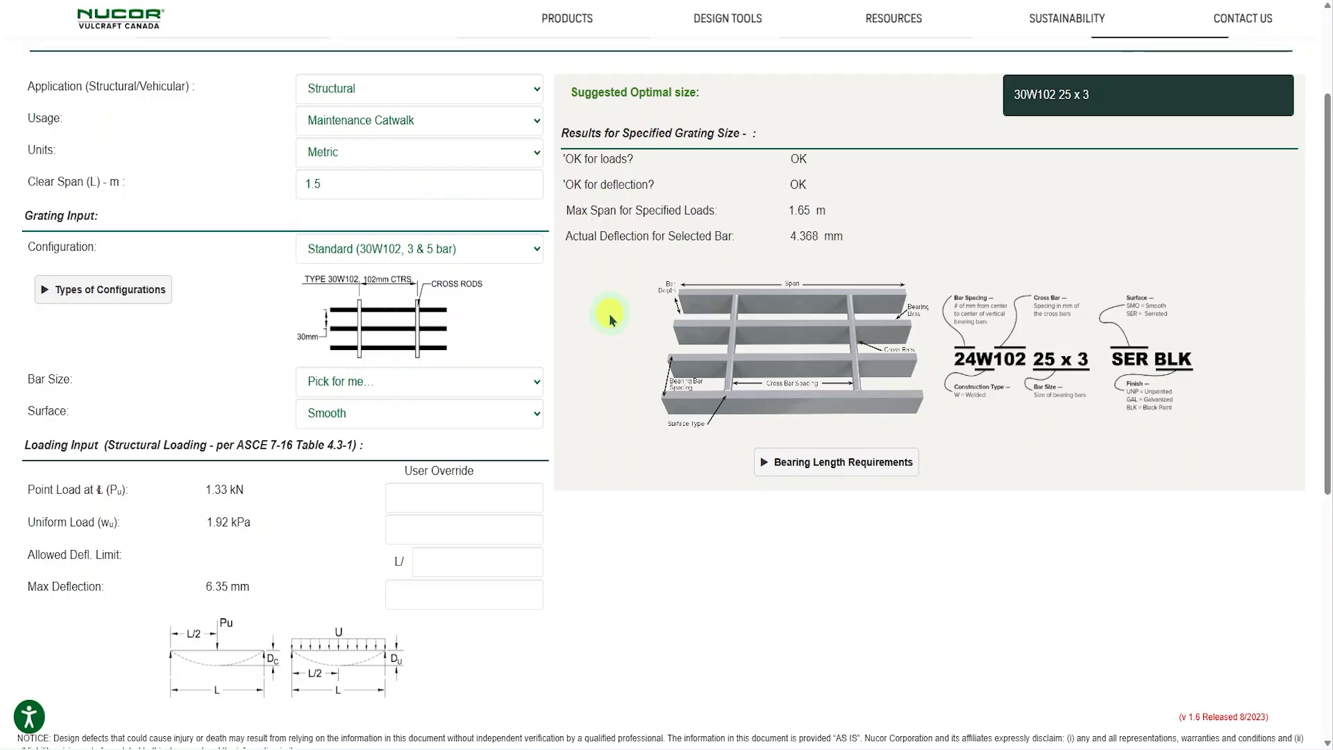
Step: Change the grating surface to Serrated and check the suggested optimal size
scroll(609, 314, "down", 1)
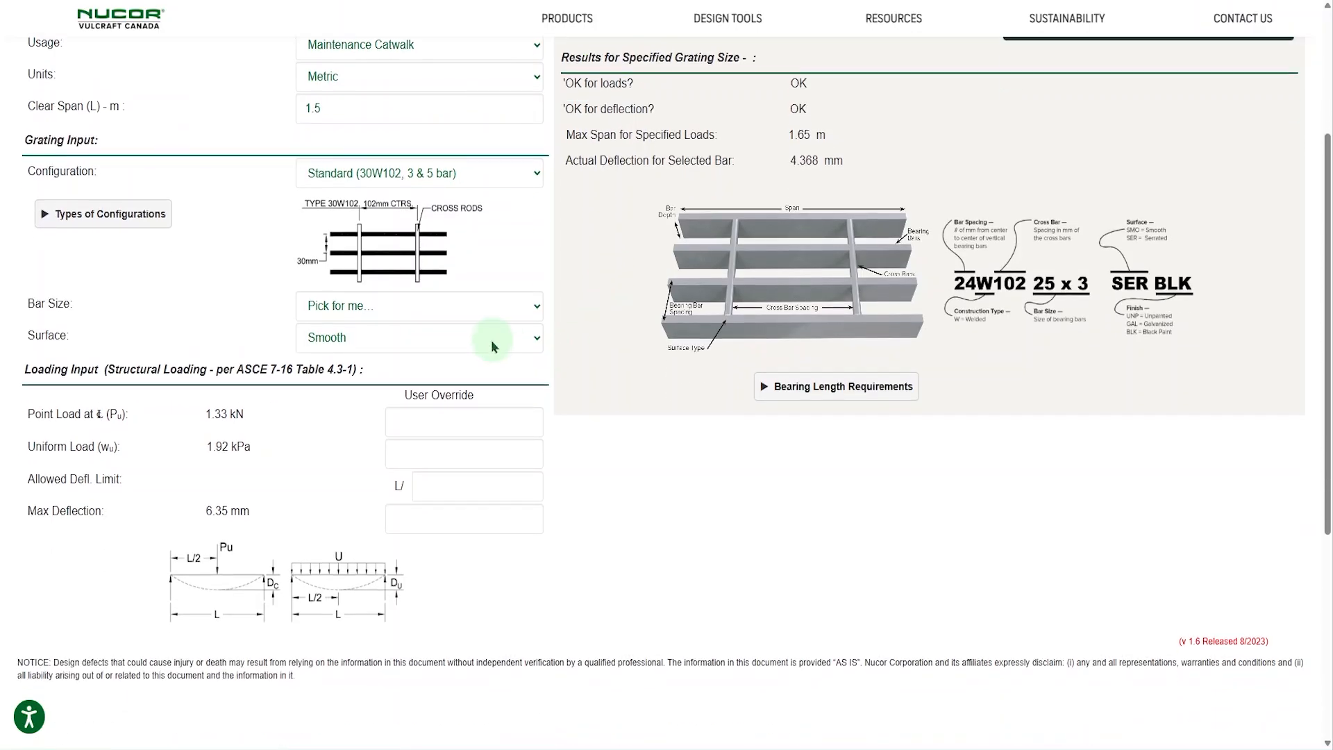
left_click(375, 337)
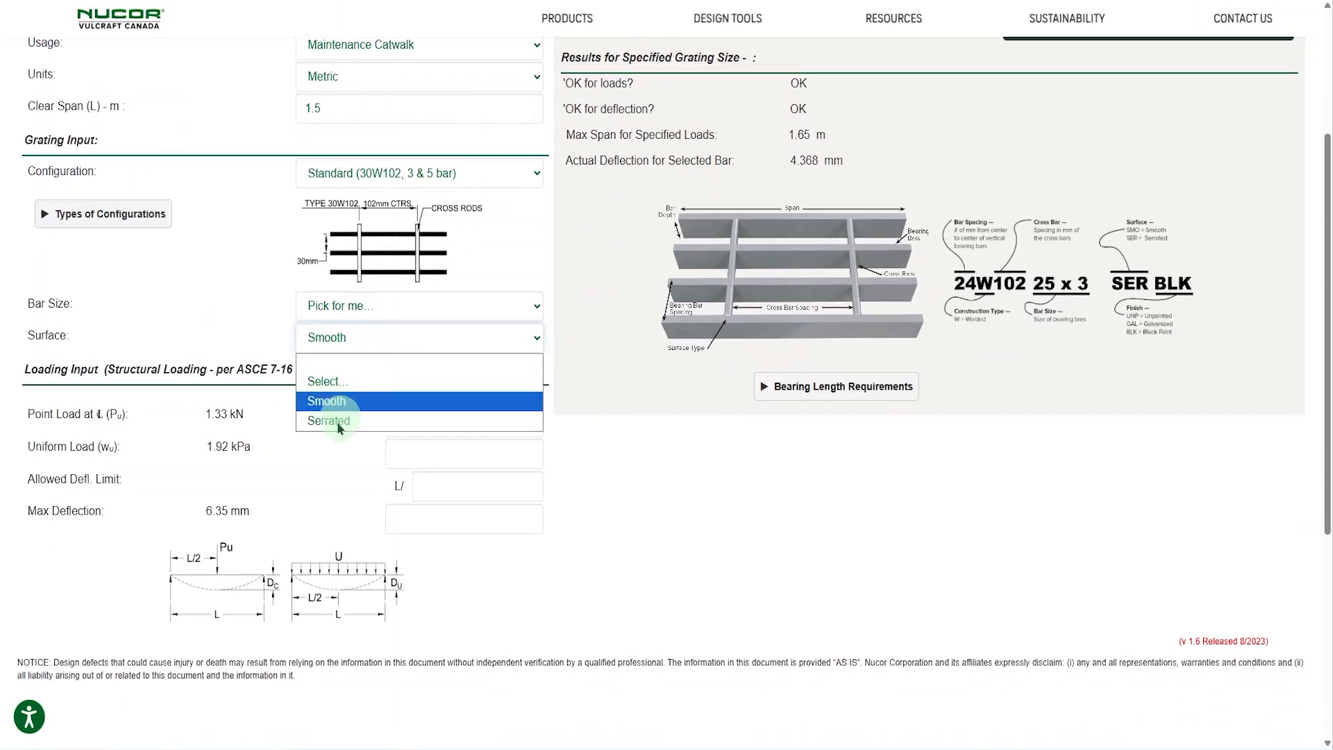
left_click(348, 421)
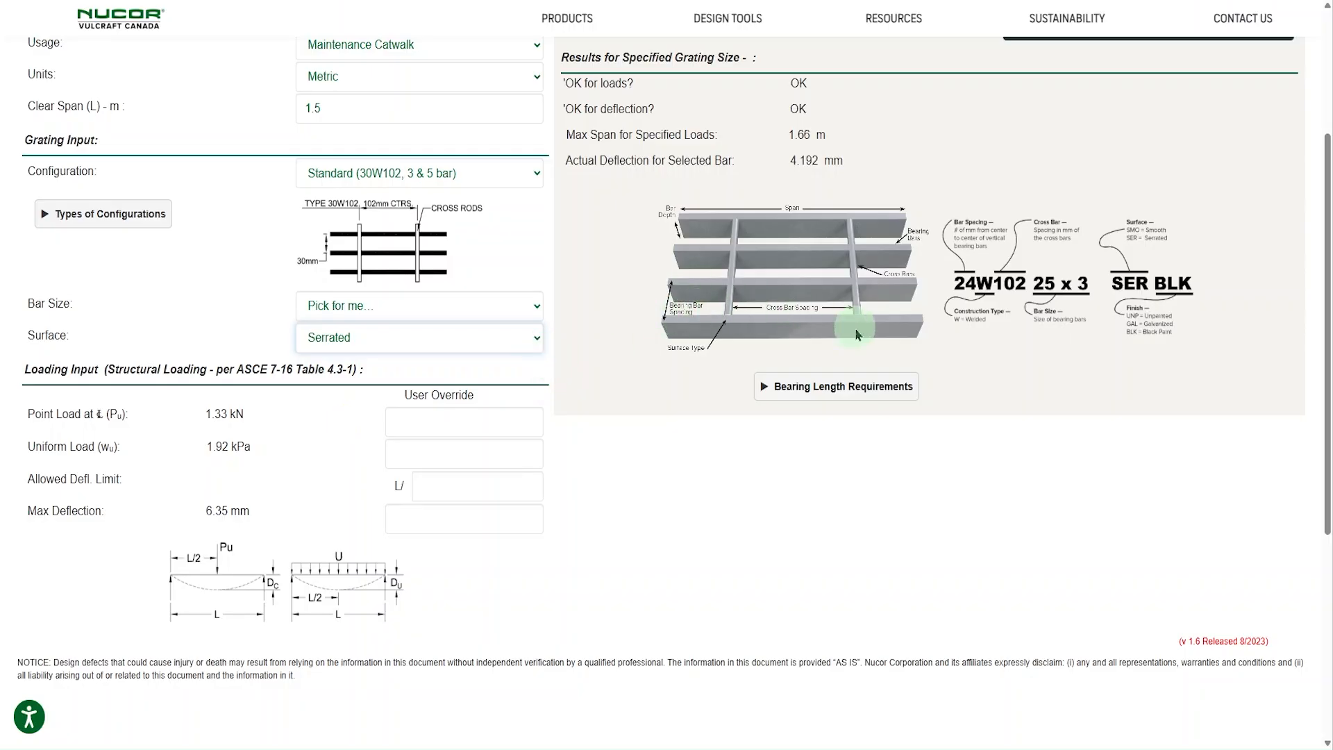
scroll(883, 332, "up", 1)
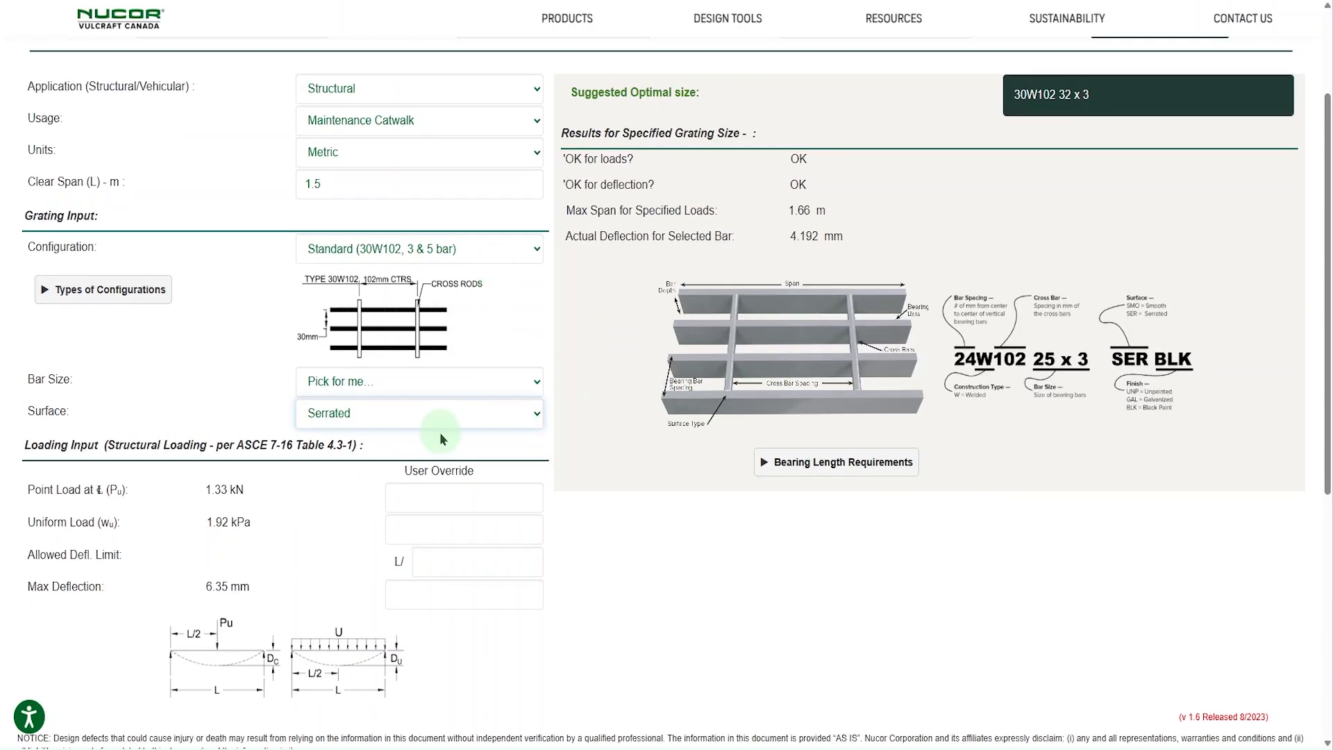
scroll(947, 309, "up", 1)
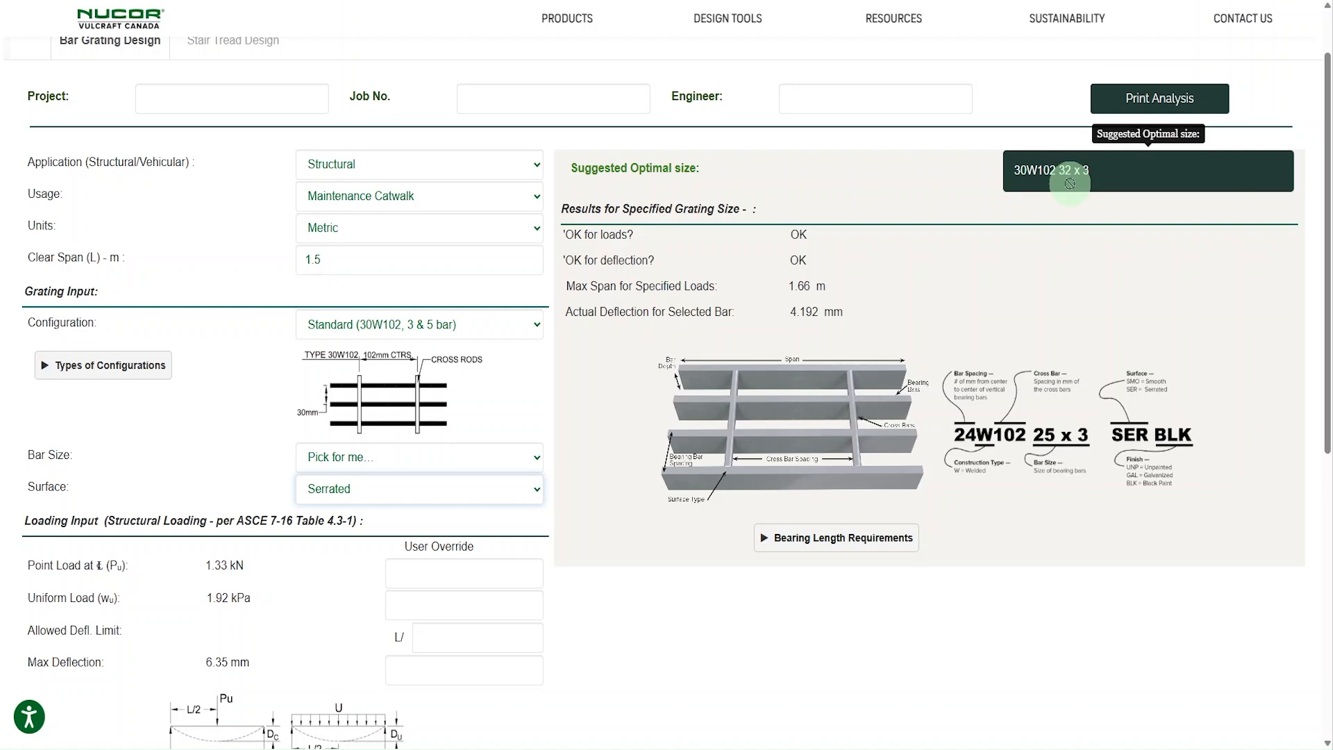
Step: Examine the Stair Tread Design form and its design standard options, and return to Bar Grating Design
left_click(240, 52)
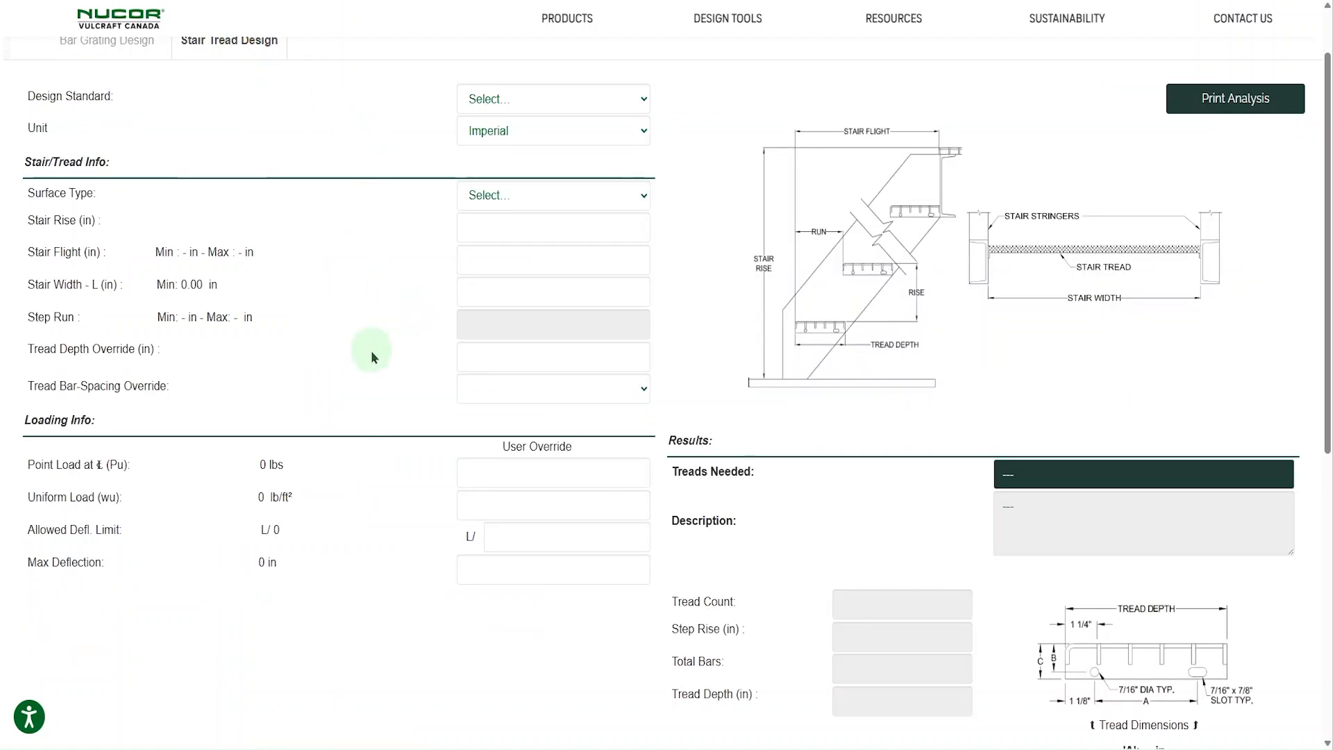
scroll(370, 352, "up", 1)
left_click(616, 182)
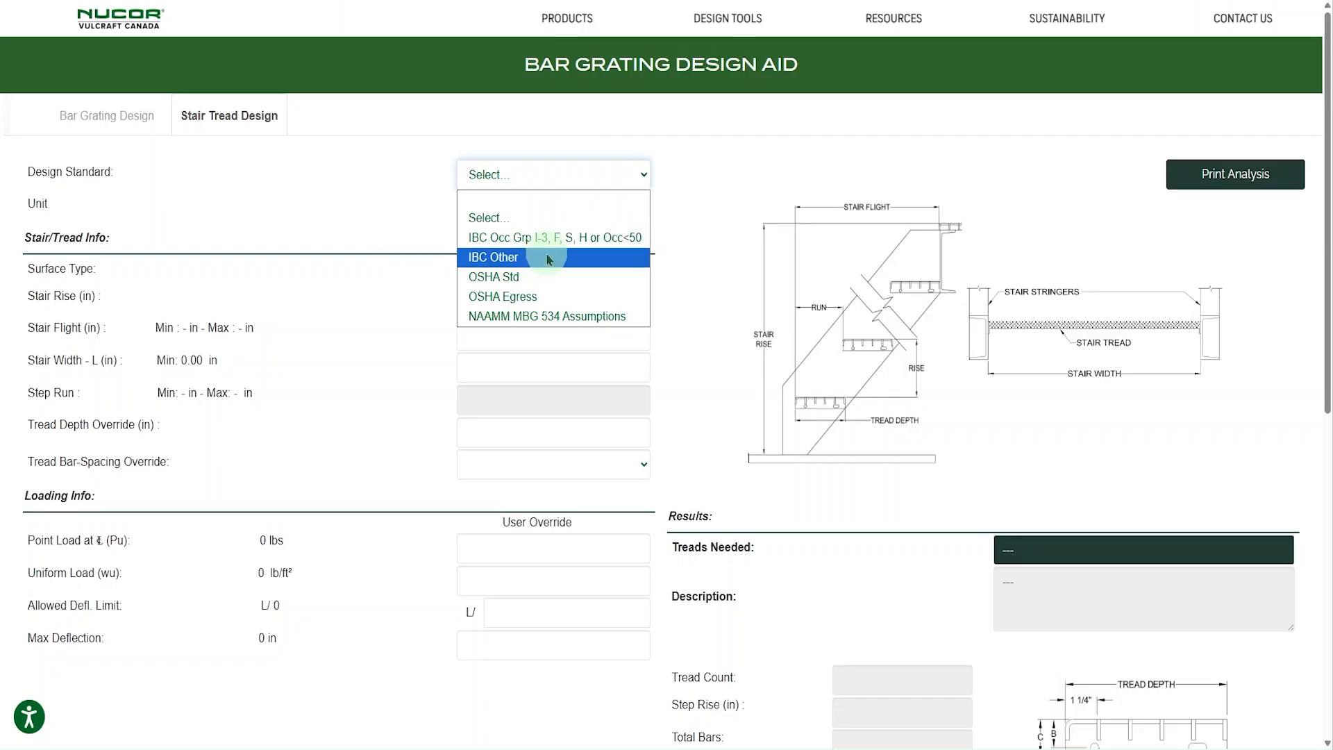
left_click(406, 243)
scroll(395, 244, "down", 1)
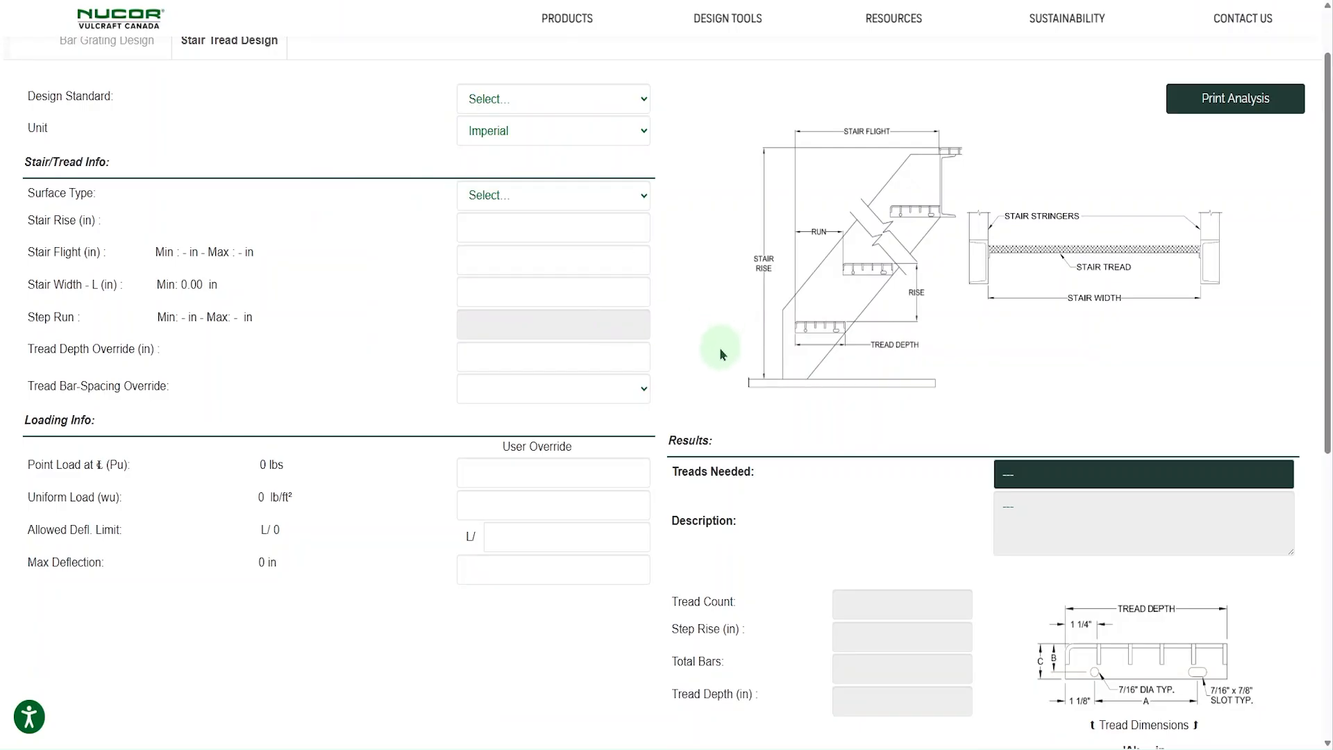
scroll(718, 348, "up", 1)
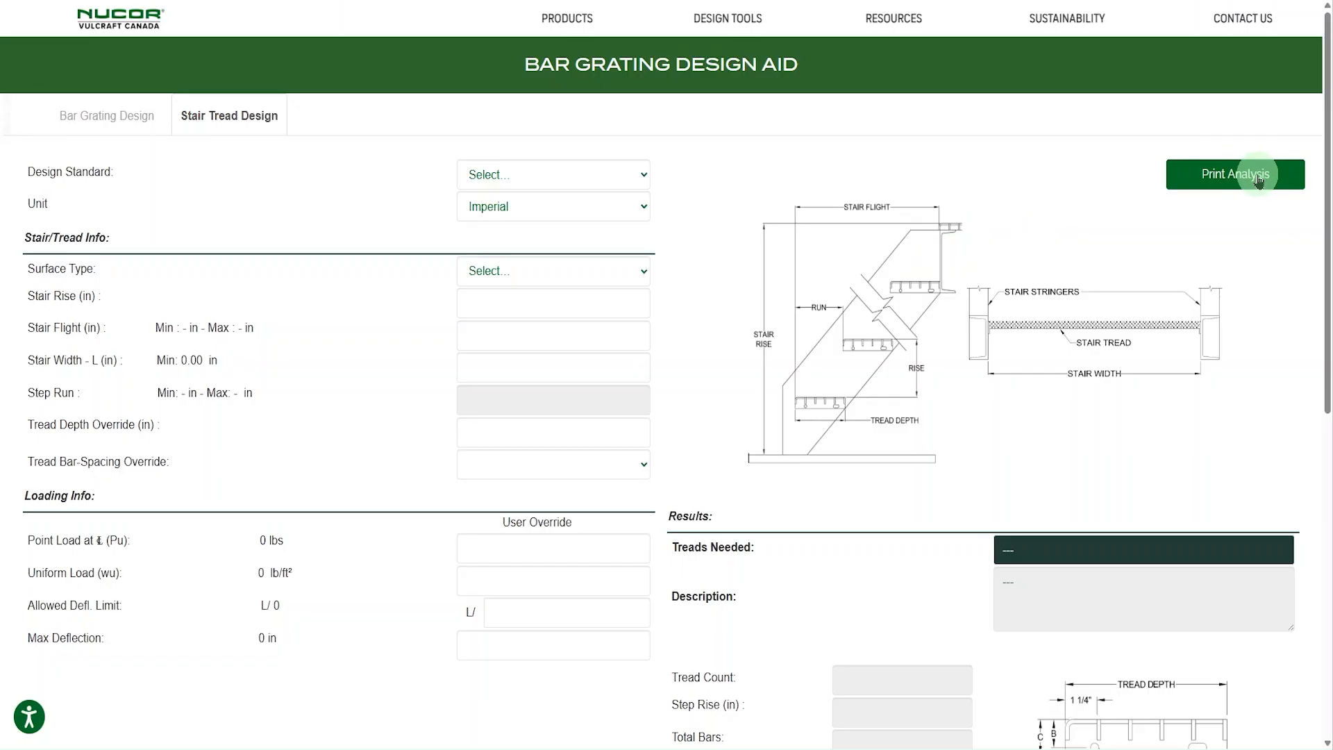
left_click(140, 122)
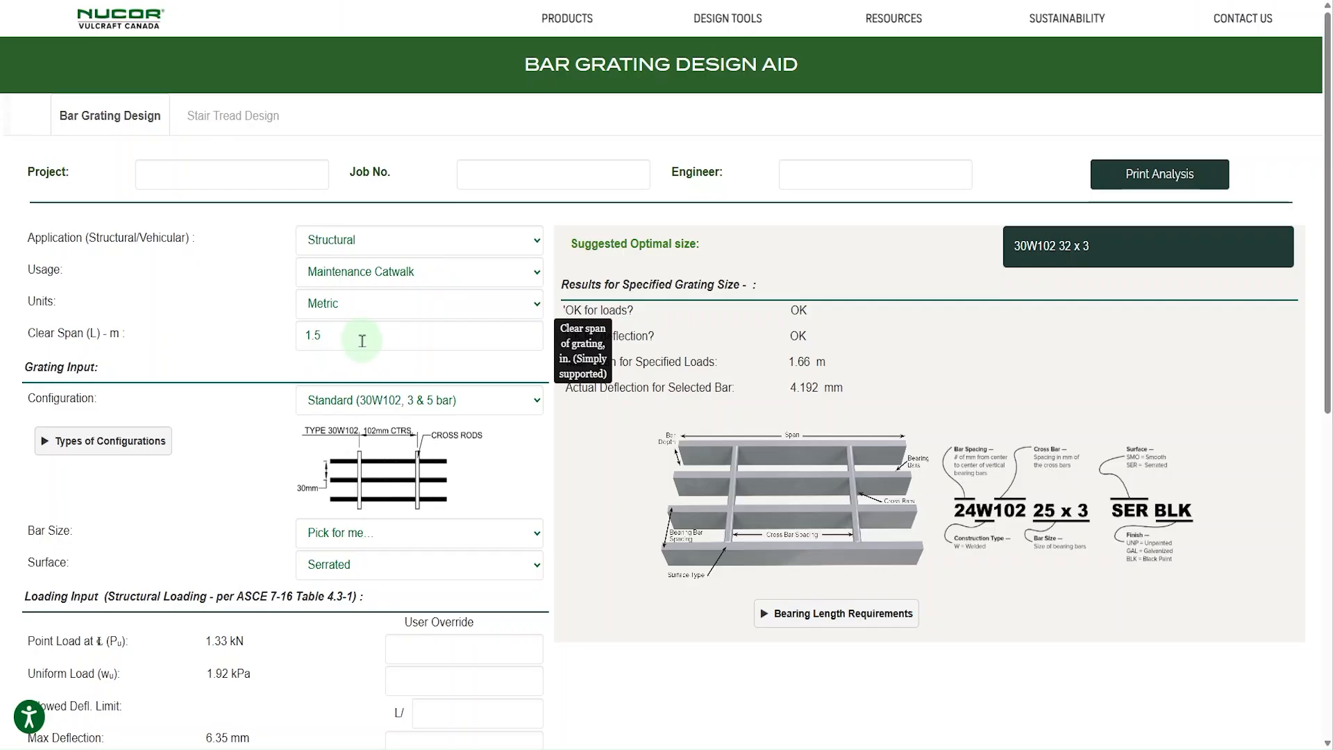
Step: Set the grating surface back to Smooth
scroll(362, 340, "down", 1)
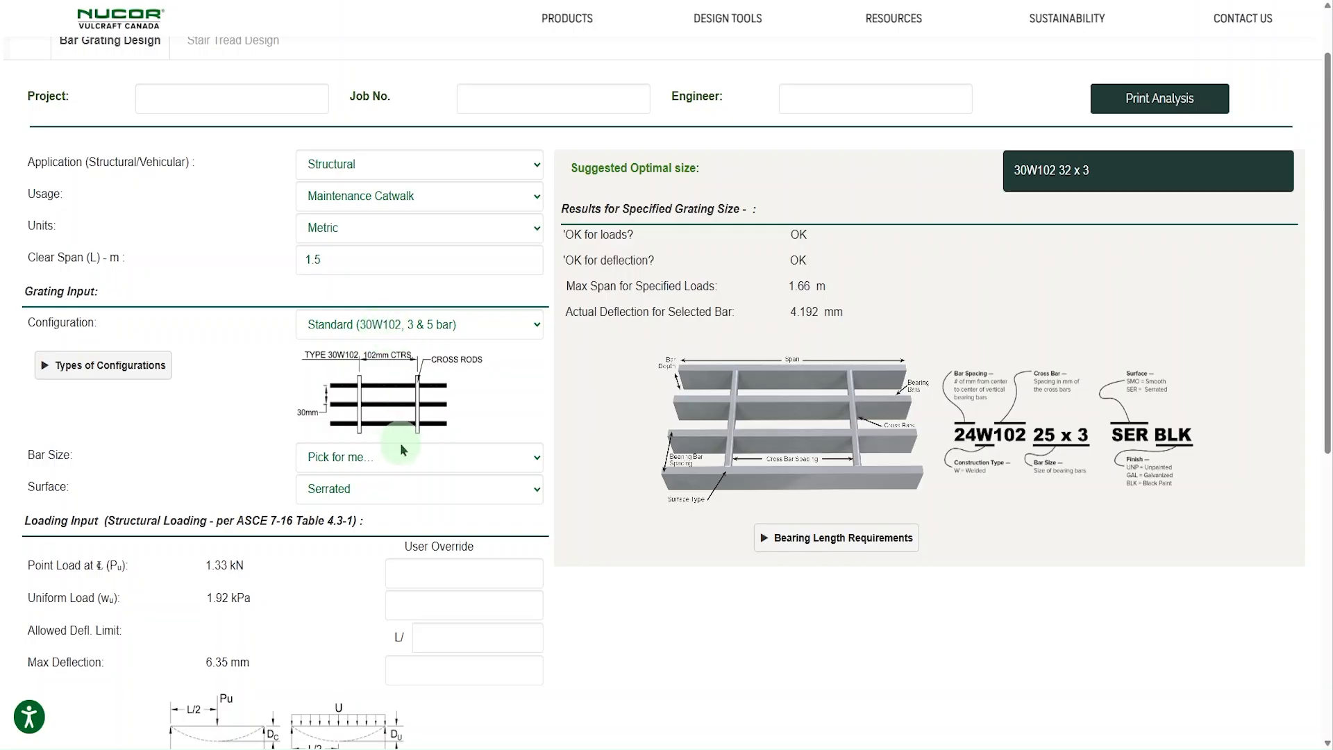
left_click(410, 495)
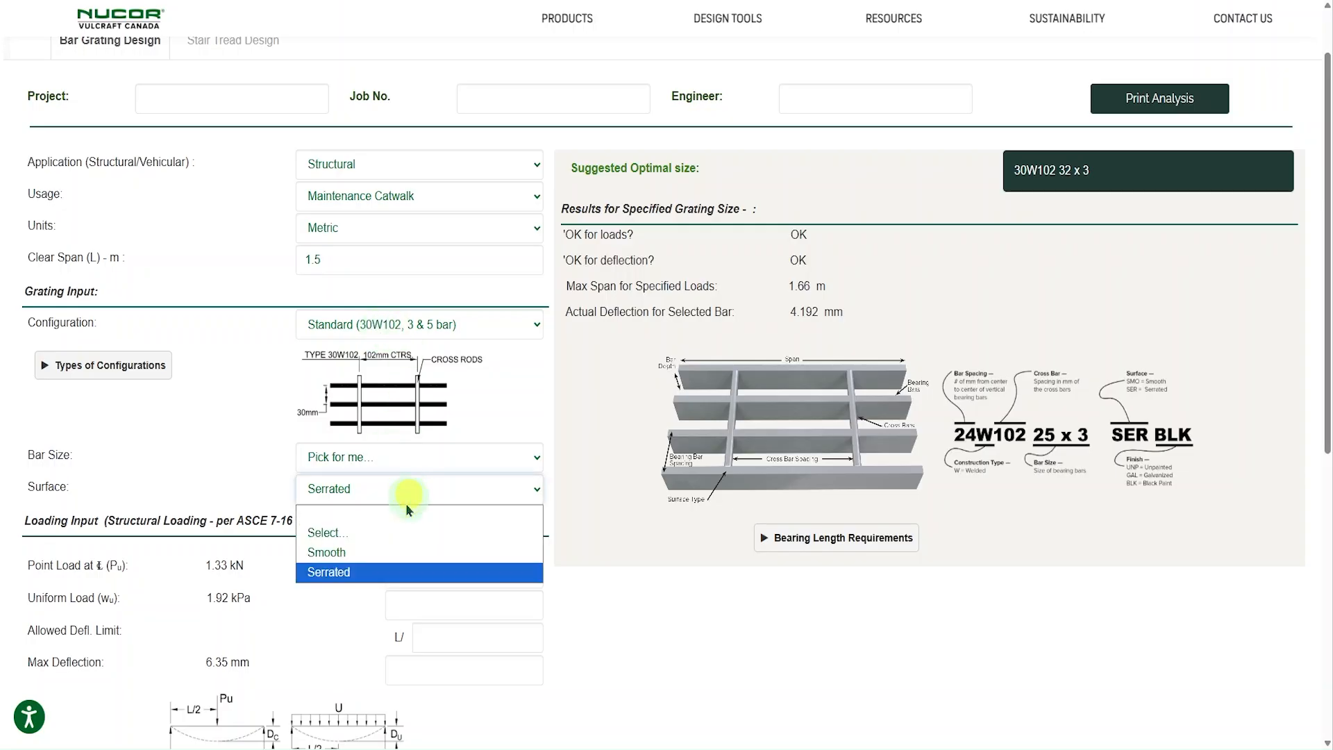
left_click(373, 555)
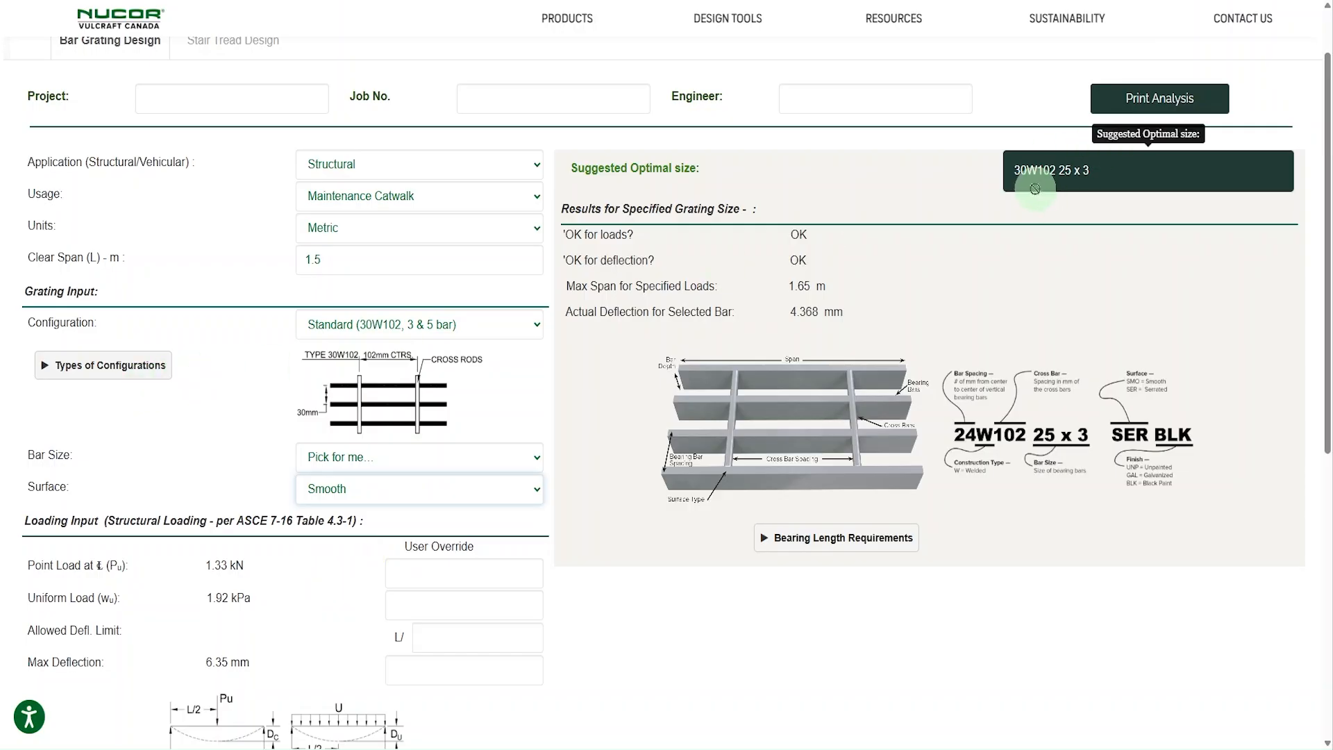
Step: Override the uniform load with 7.00 kPa and check the suggested optimal size
scroll(631, 335, "down", 1)
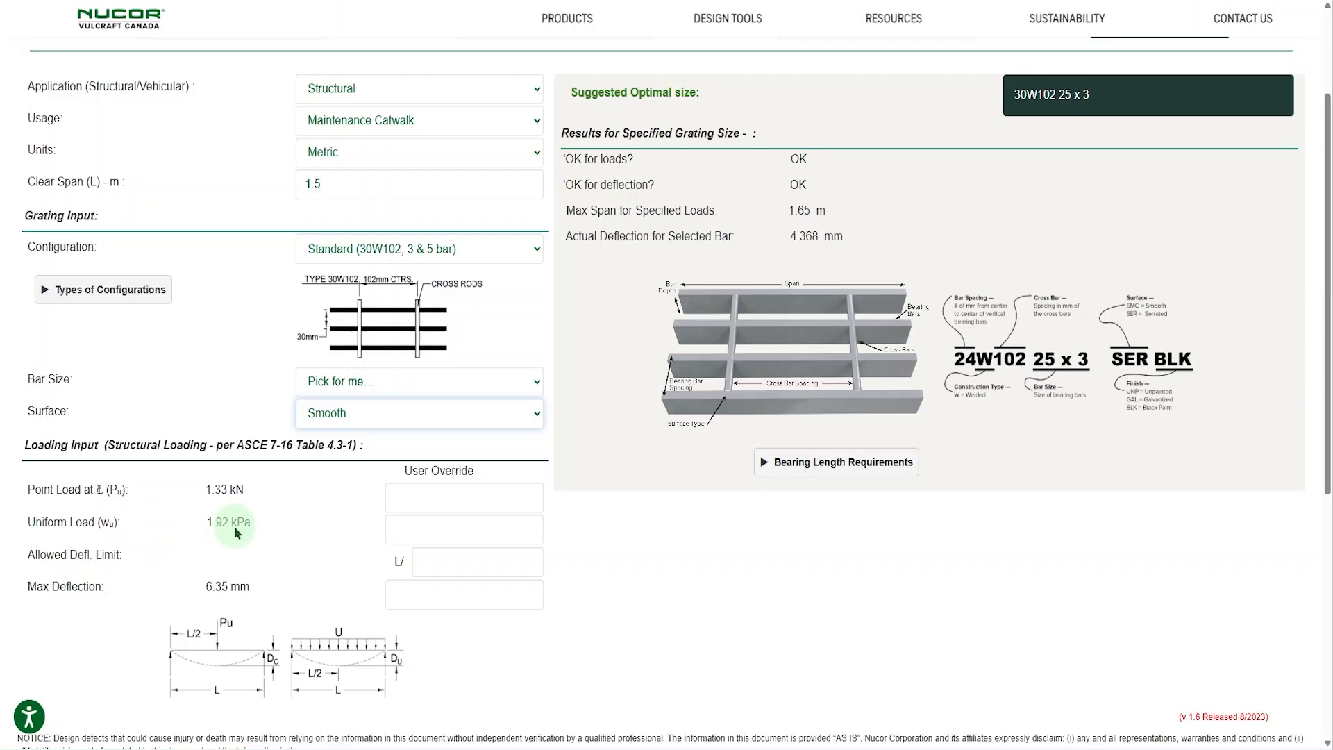
left_click(406, 530)
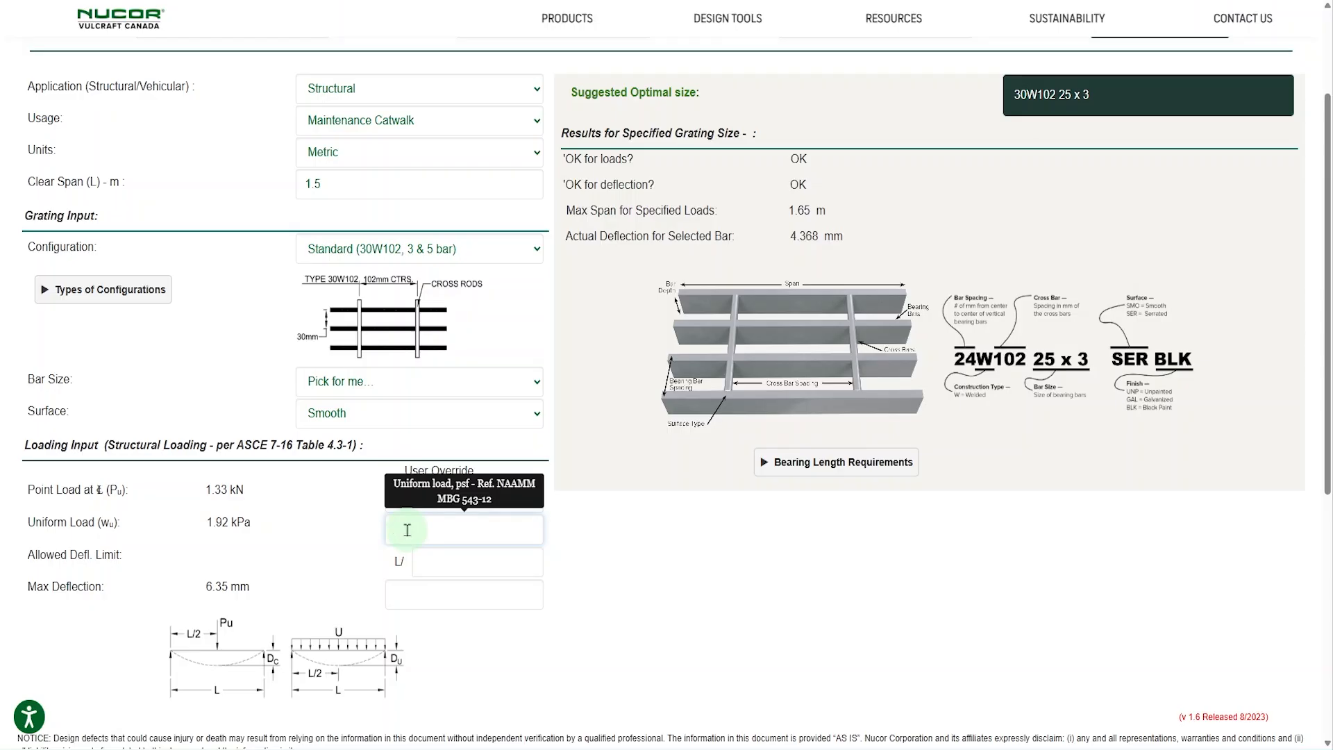
type("7.00")
left_click(607, 508)
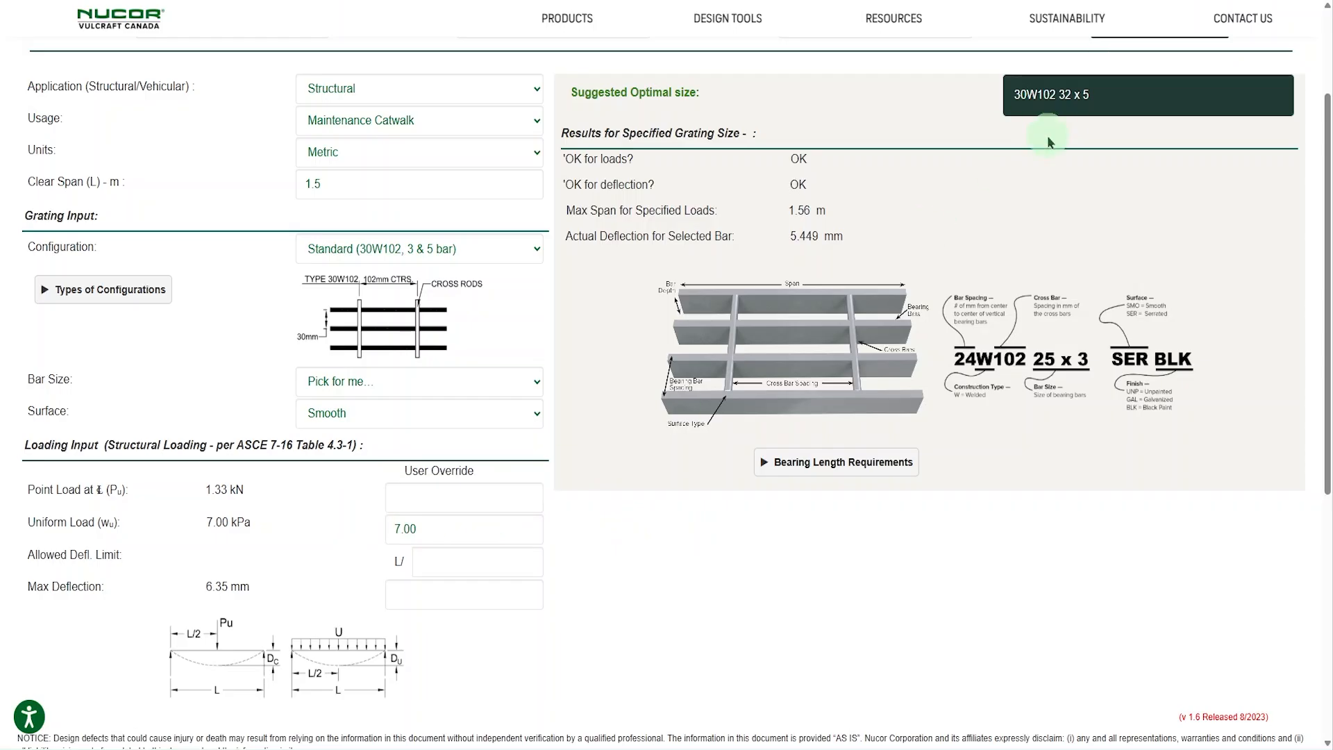
scroll(1052, 133, "up", 1)
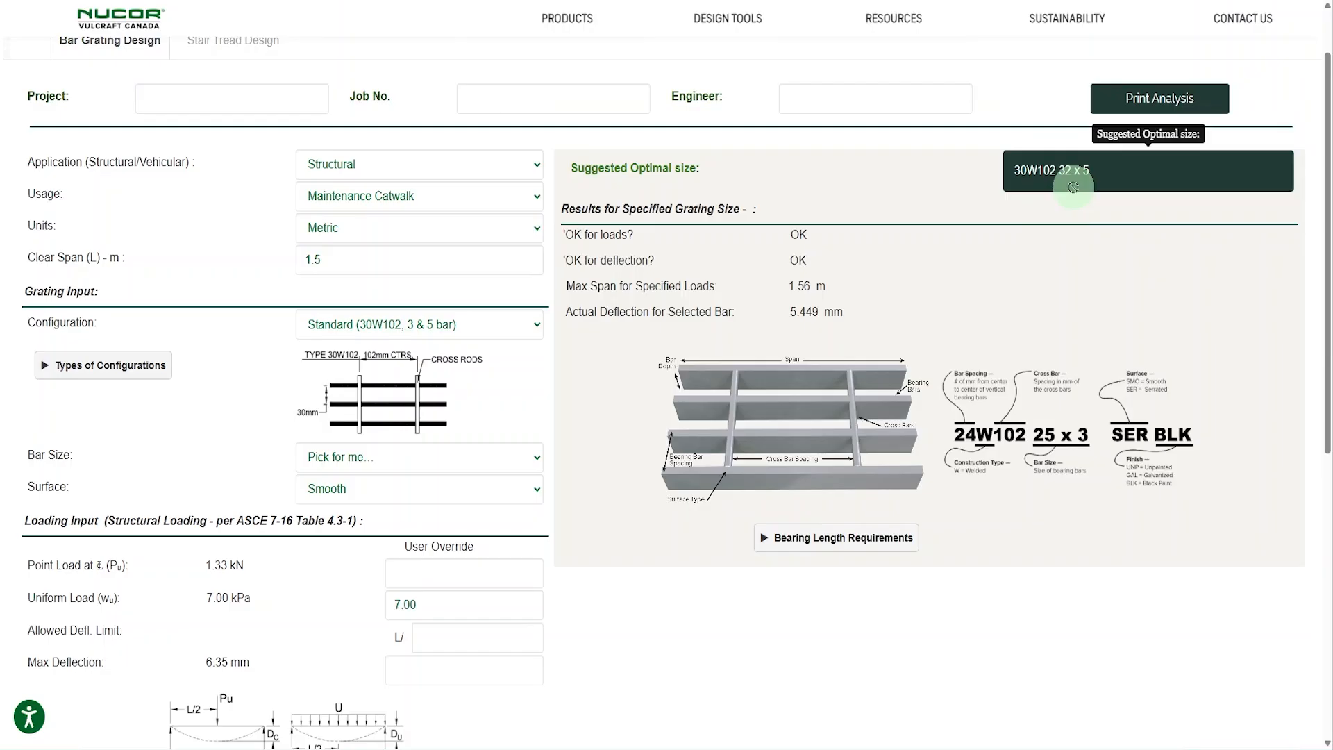
Step: Set the application to Vehicular with Passenger usage, and check the suggested size and vehicular load criteria
left_click(991, 190)
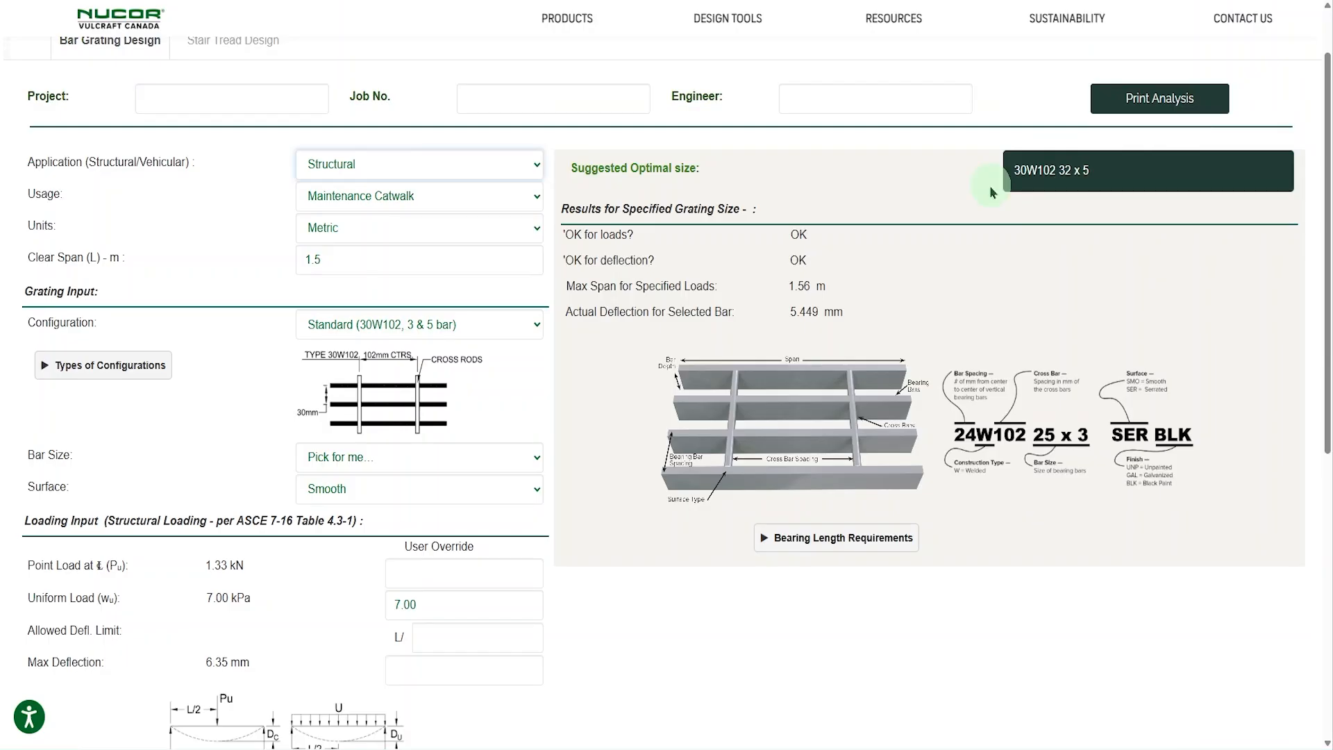
left_click(436, 164)
left_click(401, 227)
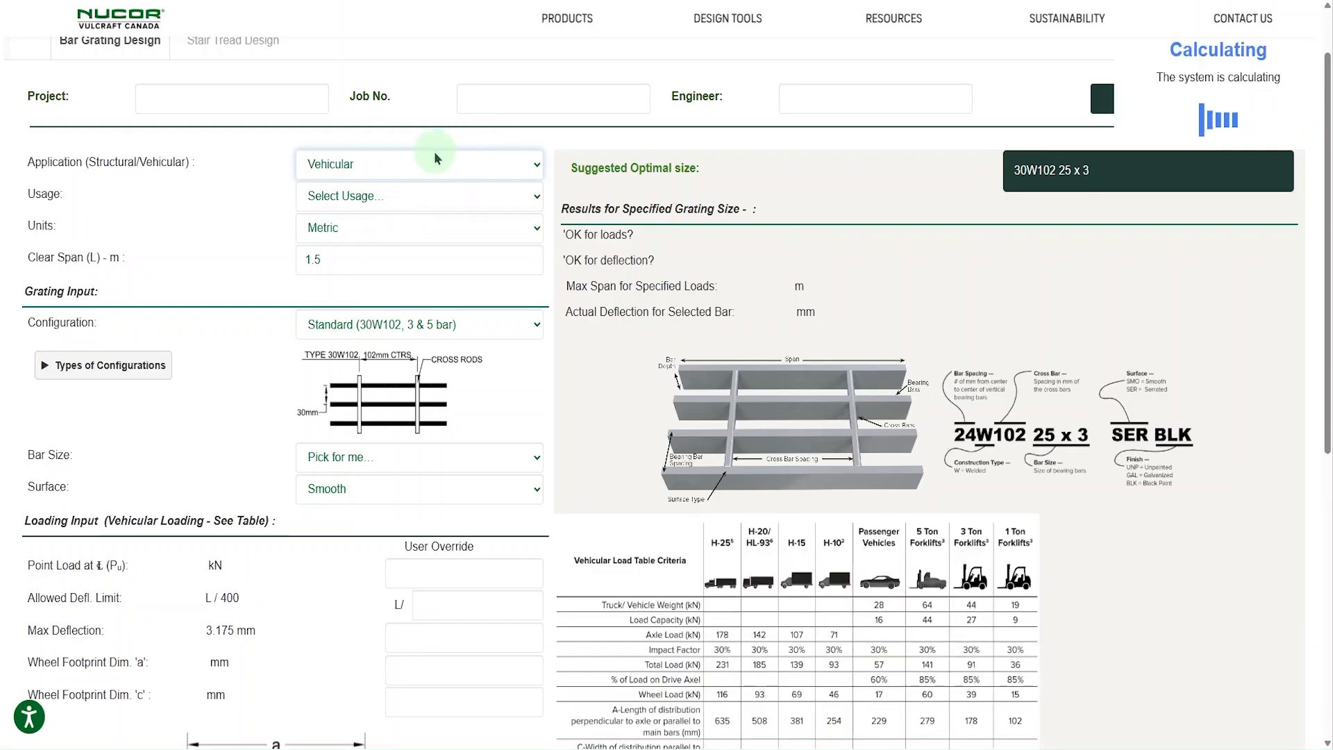
left_click(419, 198)
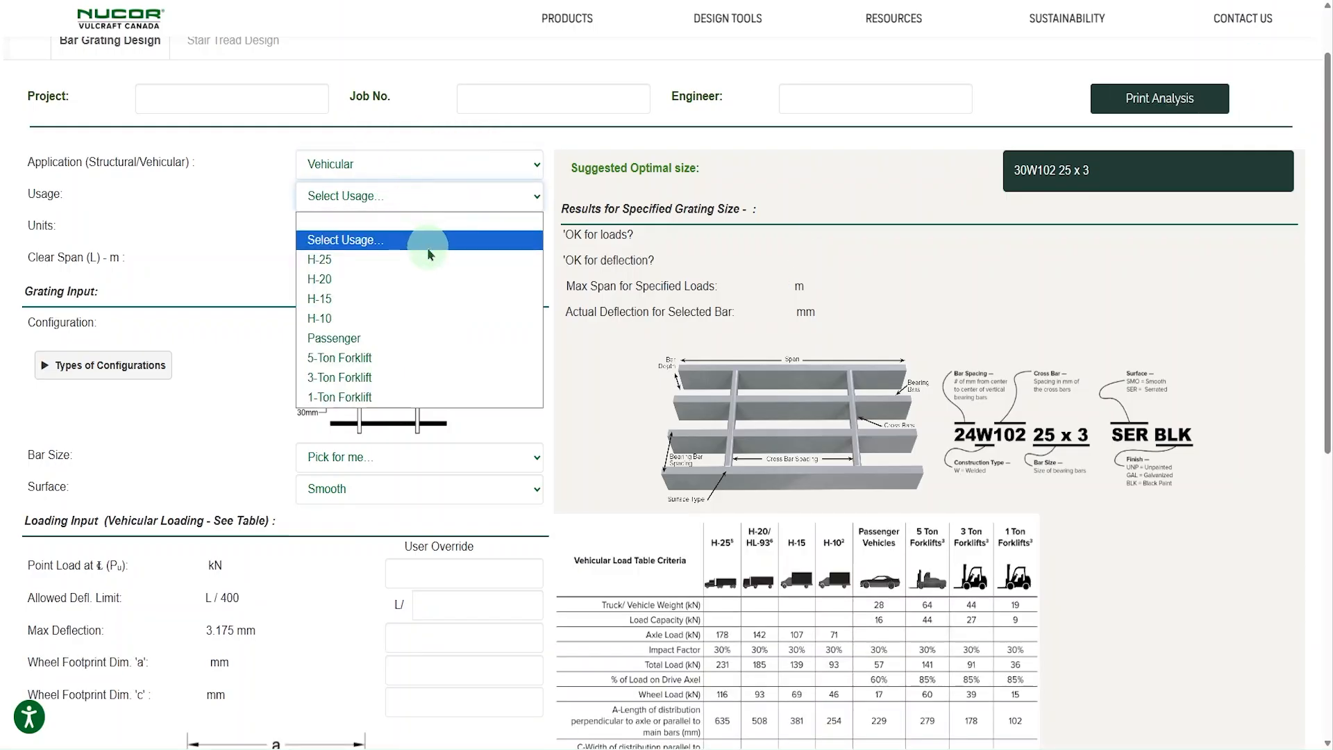
left_click(358, 338)
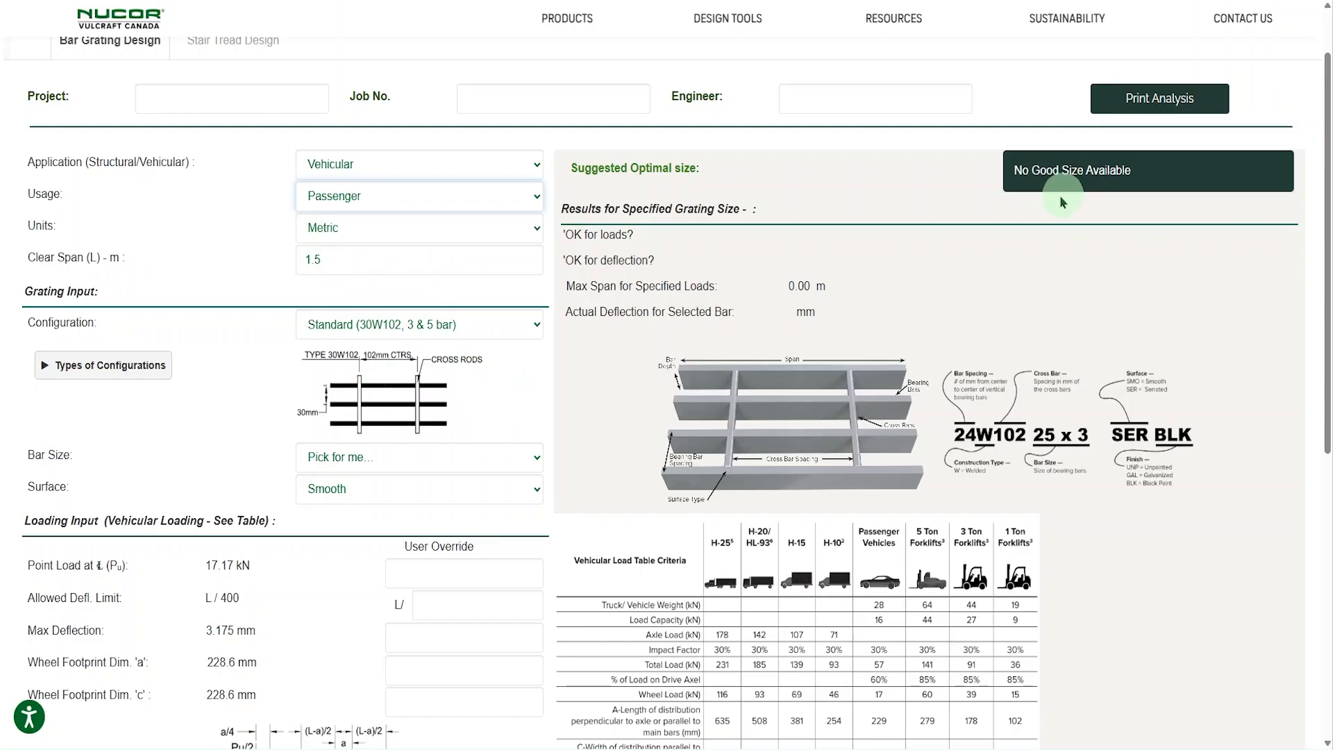
scroll(625, 320, "down", 1)
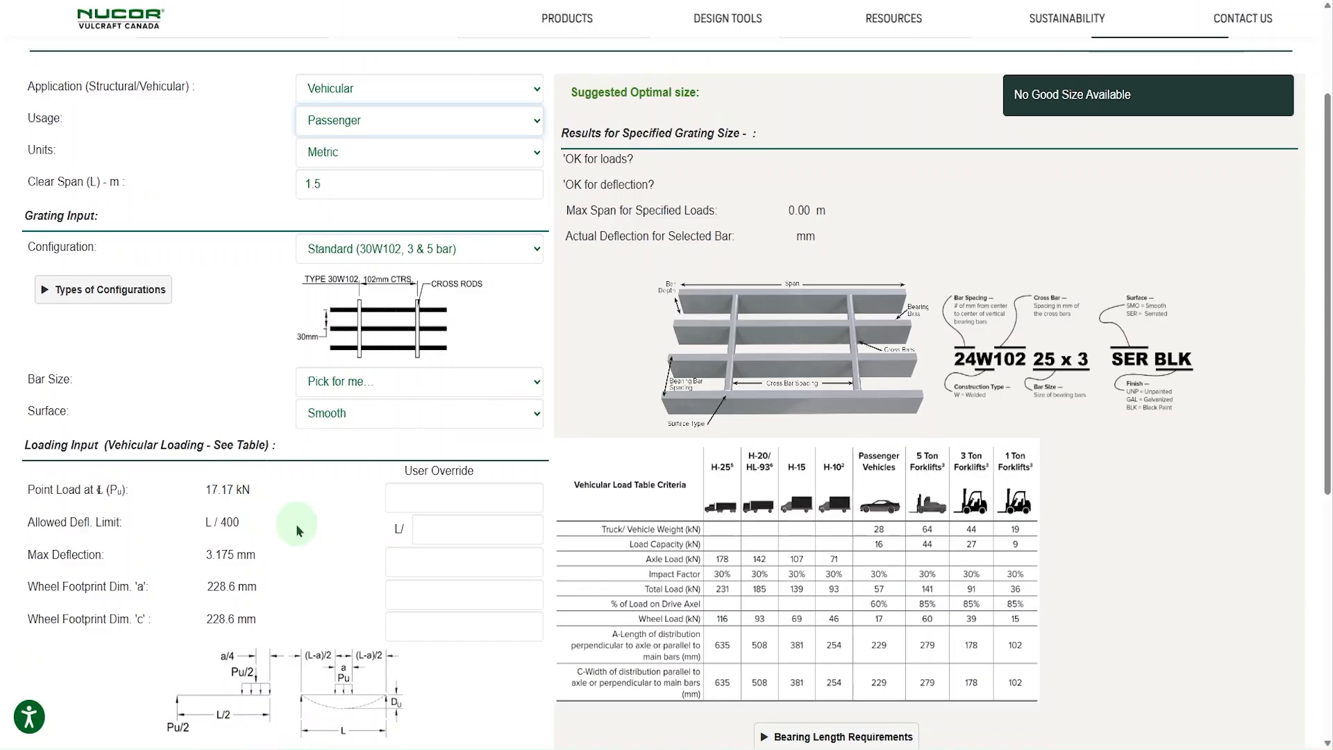
scroll(854, 603, "down", 1)
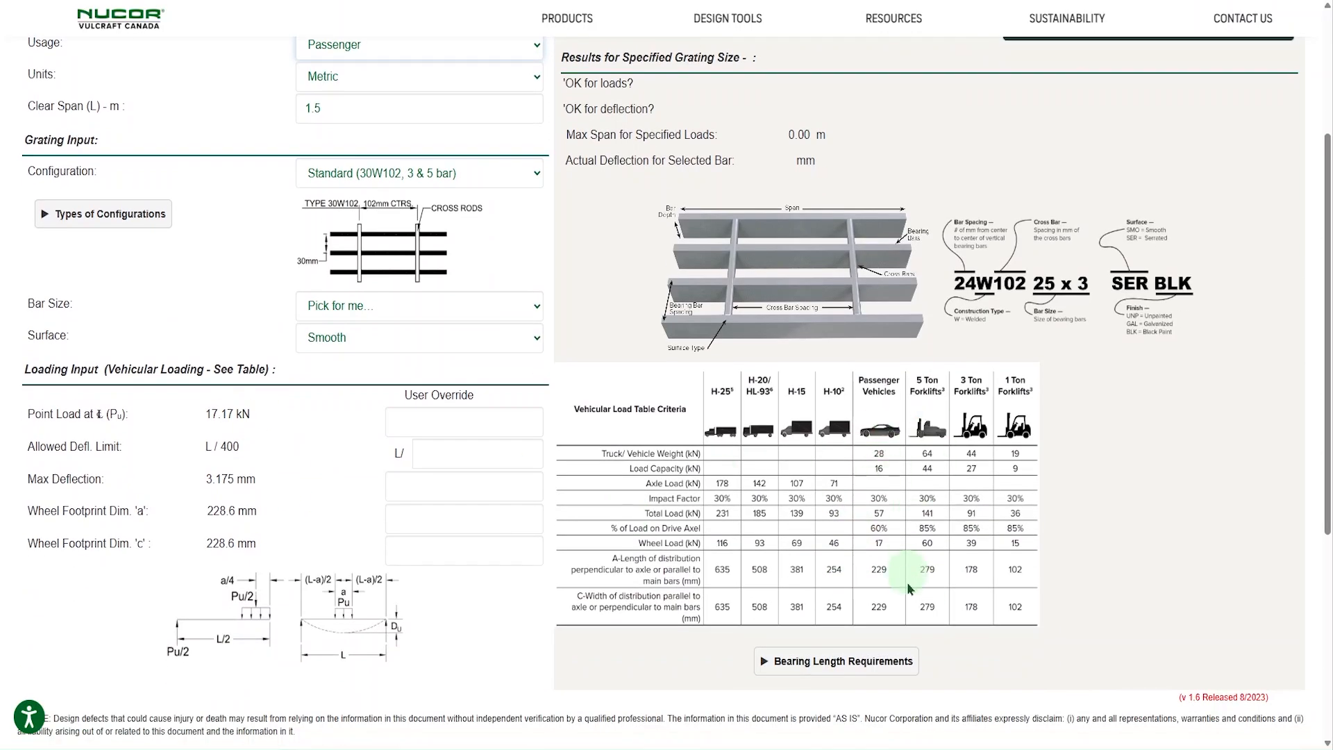
Step: Try a clear span of 0.5 m and check the suggested optimal size
scroll(840, 575, "up", 3)
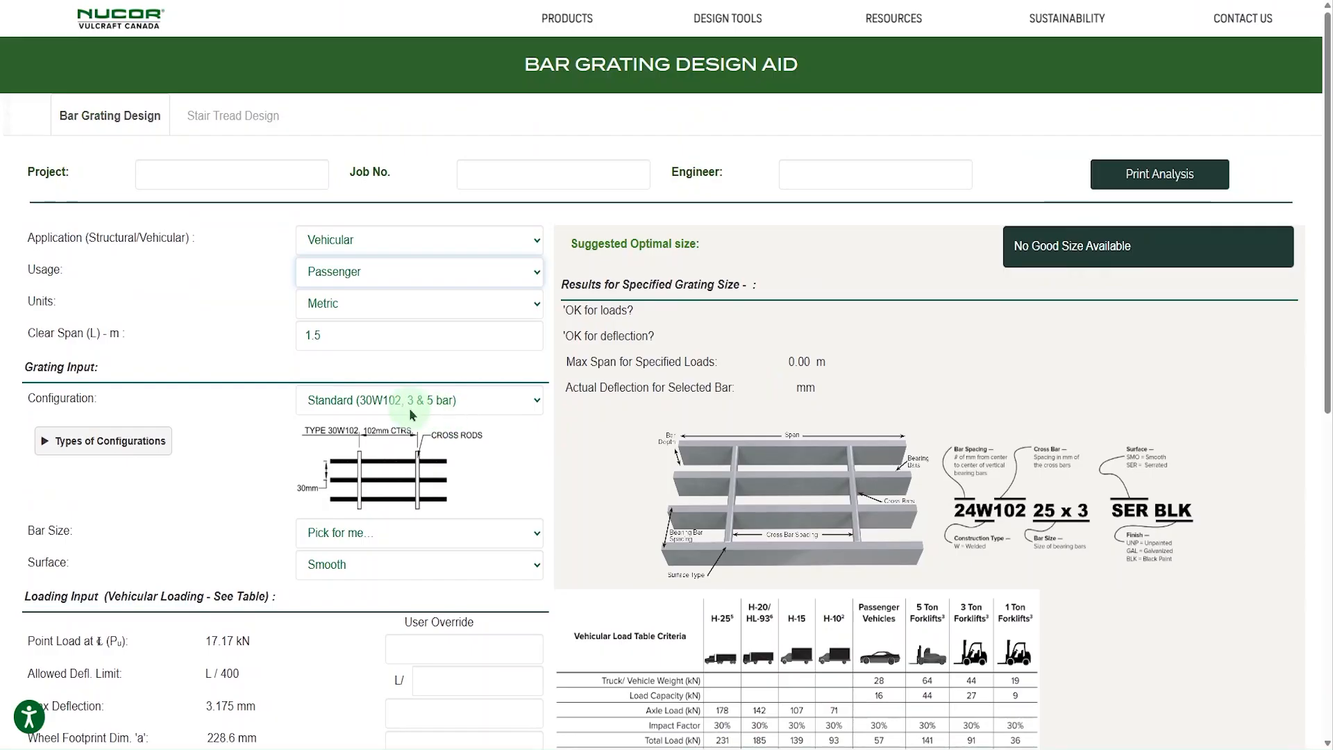
double_click(343, 337)
type("0.5")
left_click(286, 361)
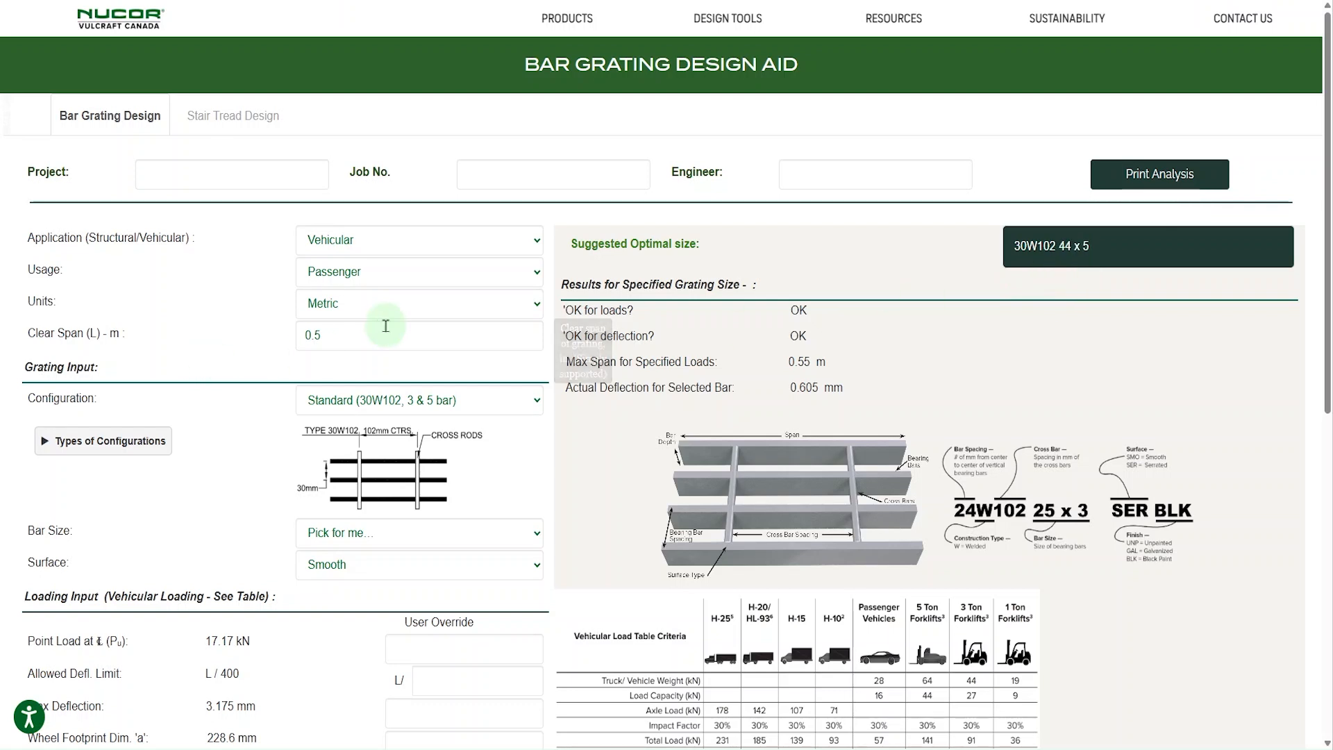
Step: Set the clear span back to 1.5 m and change the configuration to Heavy-Duty (30HW102, 6 & 10 bar)
double_click(359, 343)
type("1.5")
left_click(274, 368)
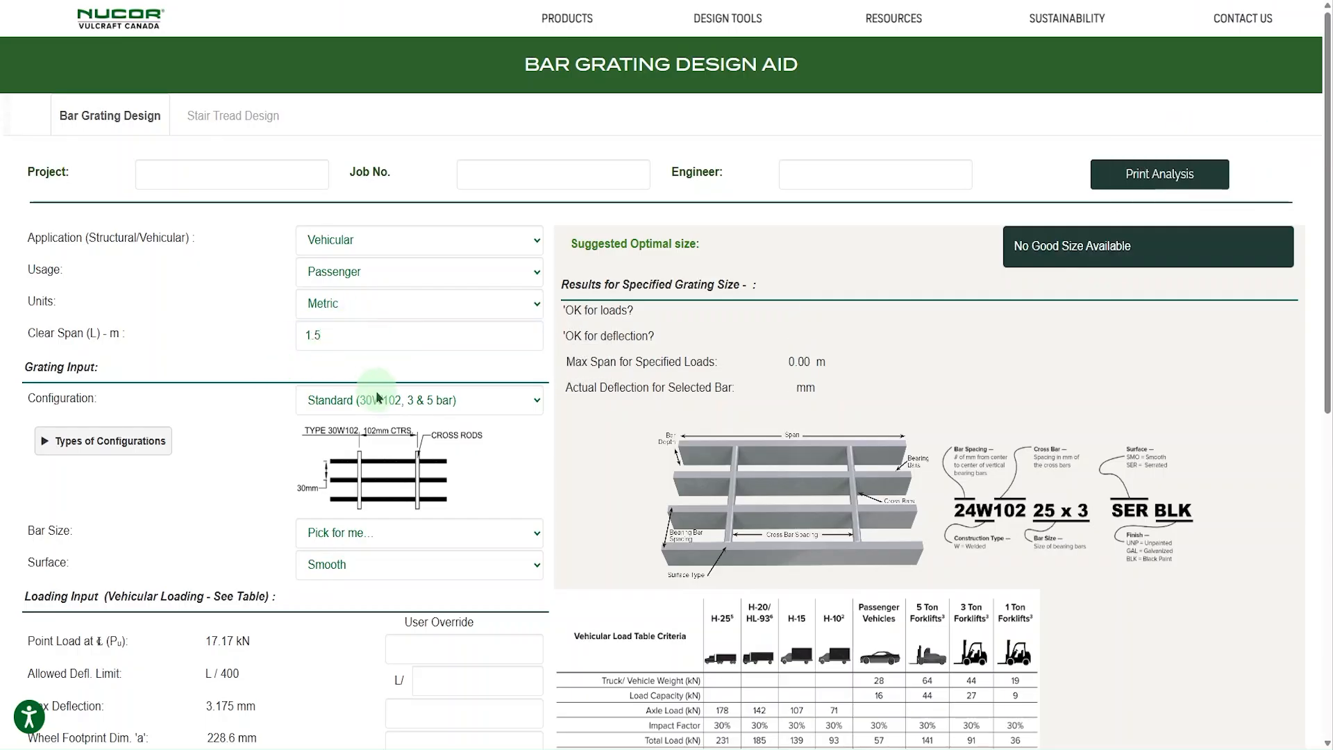
left_click(403, 401)
left_click(406, 544)
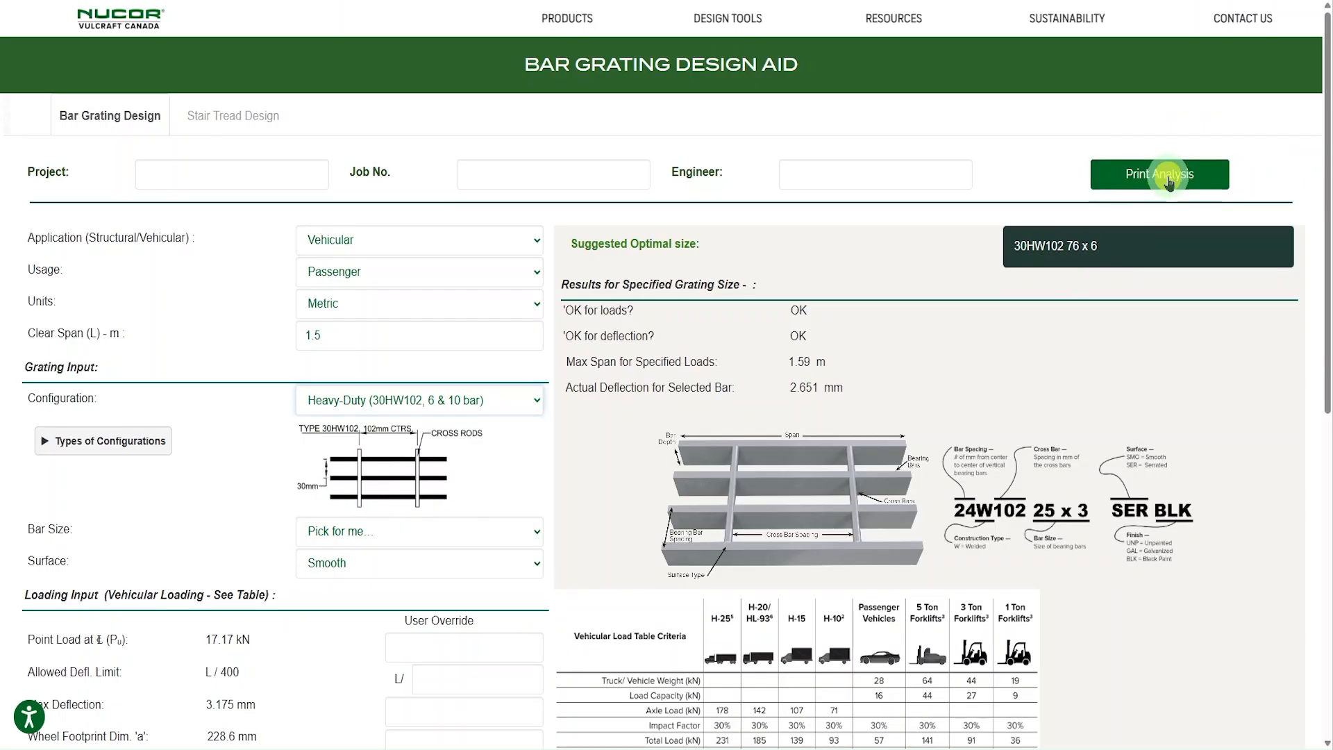
Step: Export the grating analysis as a PDF and review the downloaded report
left_click(1169, 182)
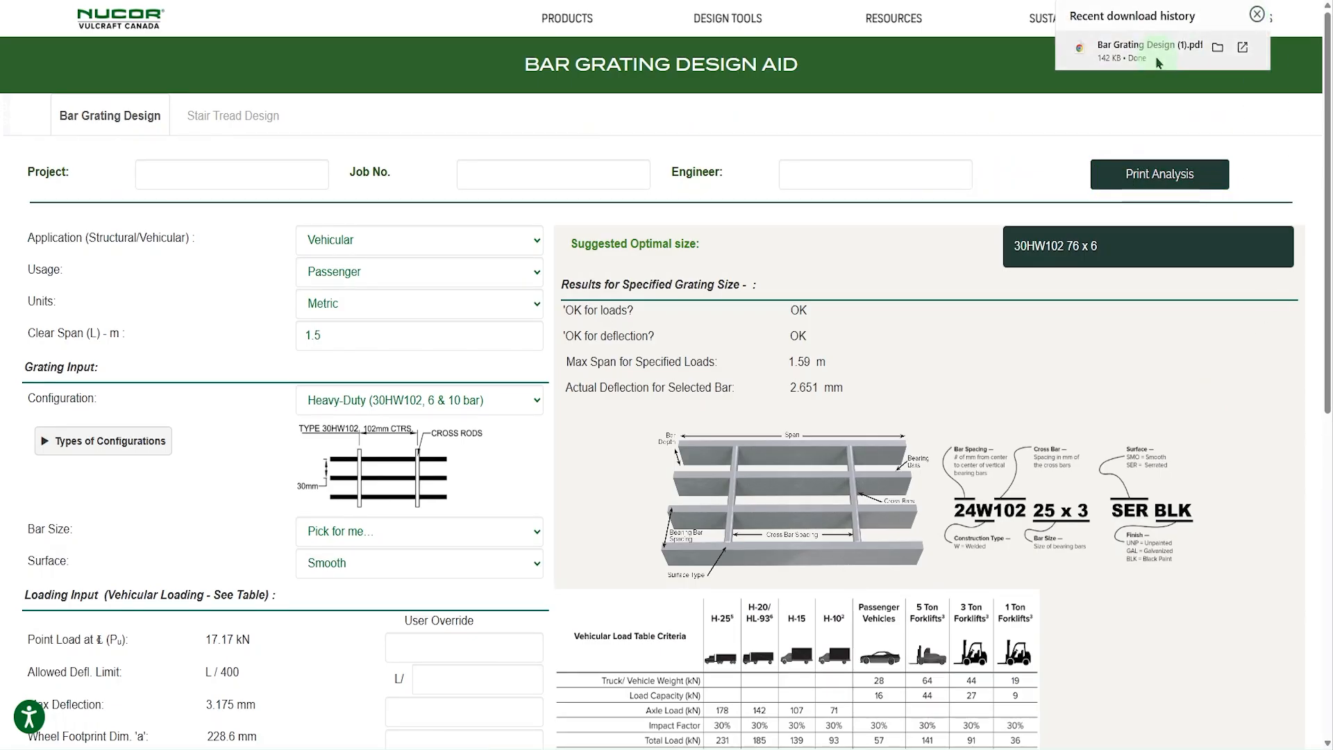
left_click(1206, 55)
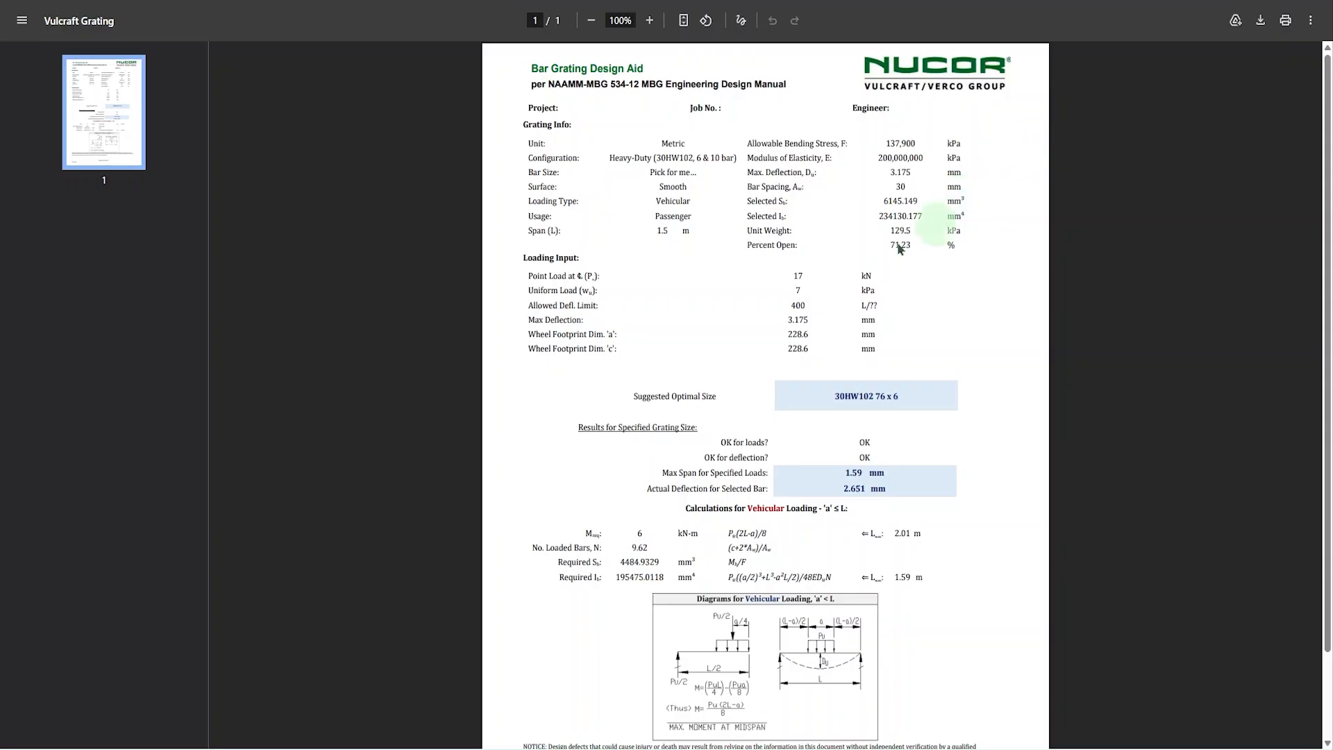
scroll(798, 208, "down", 2)
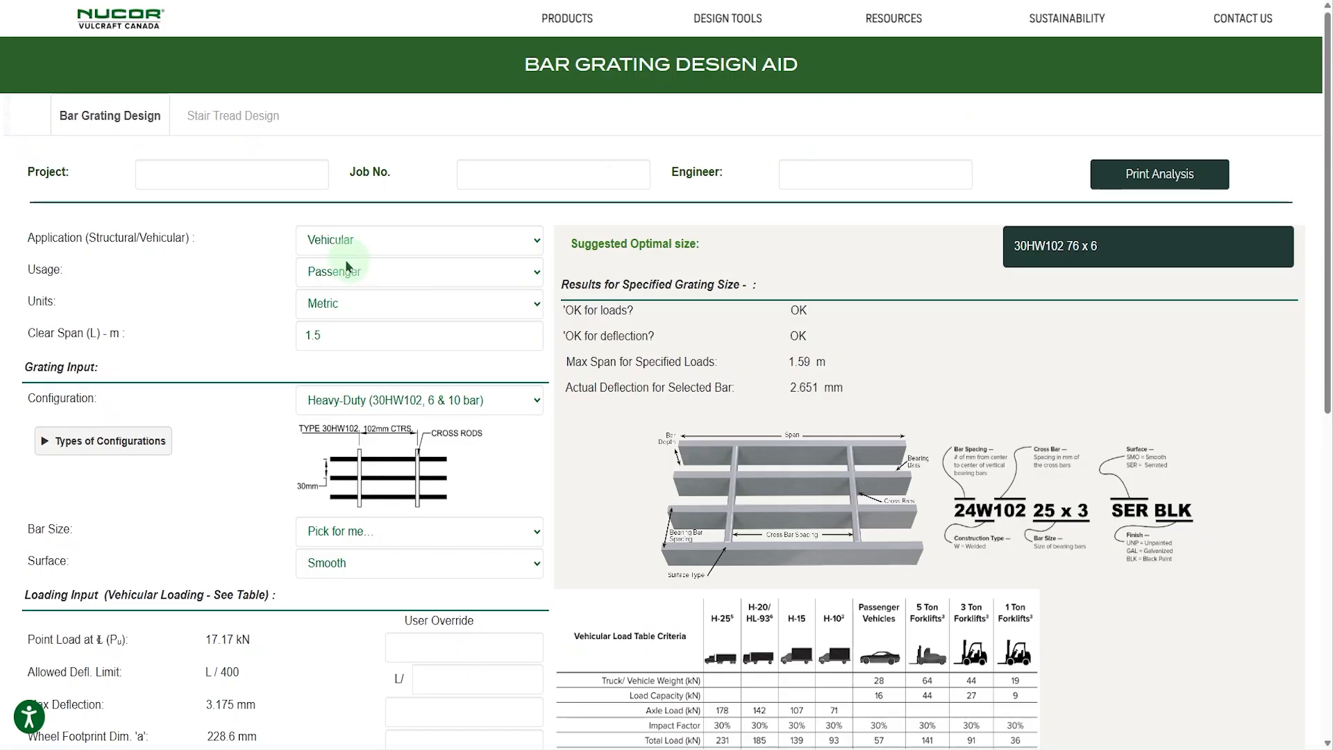
Step: Start a stair tread design with the OSHA Std design standard and a Smooth surface type
left_click(251, 115)
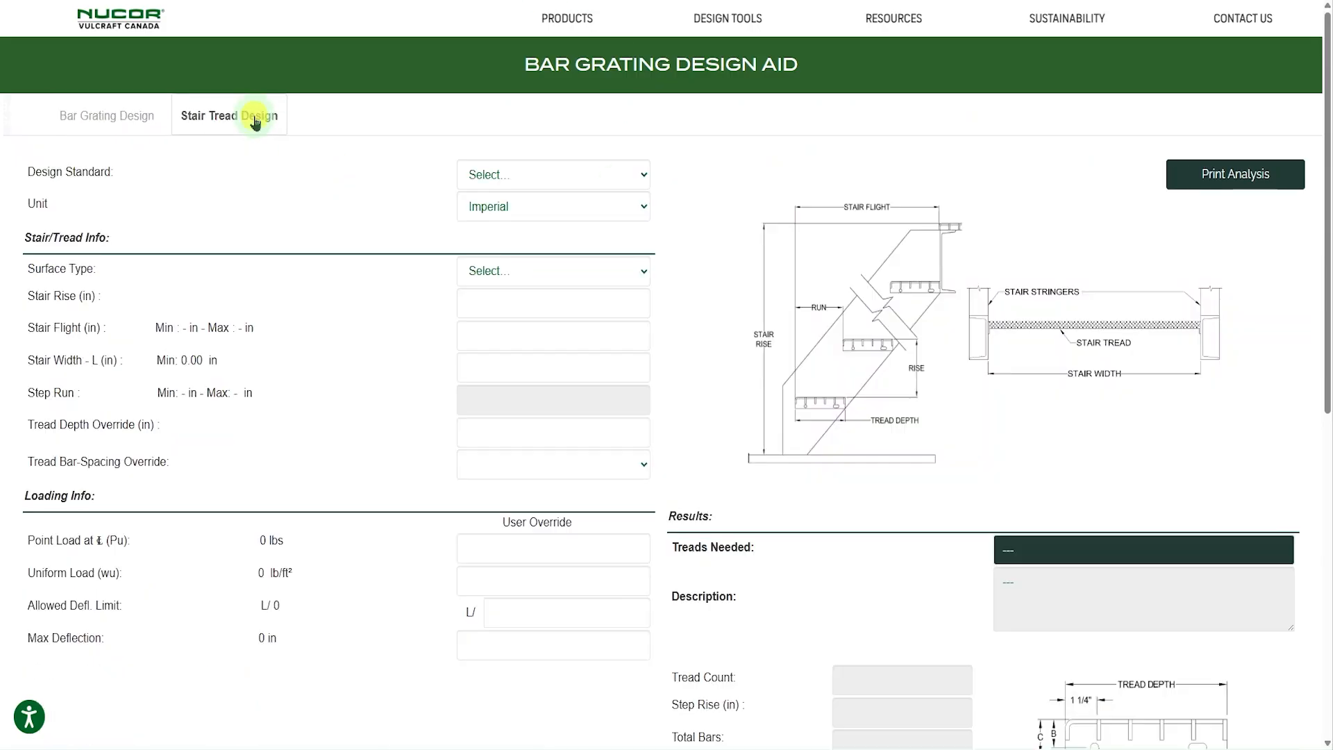
left_click(519, 184)
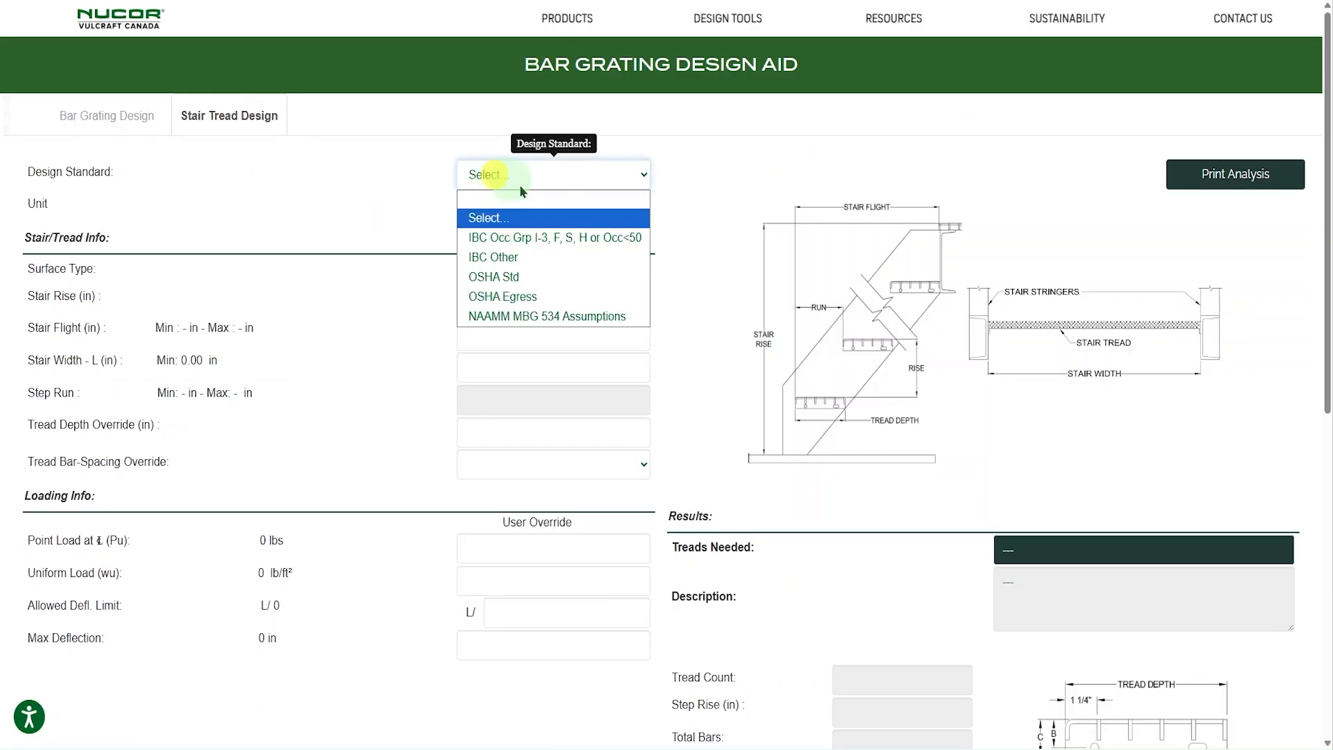
left_click(517, 277)
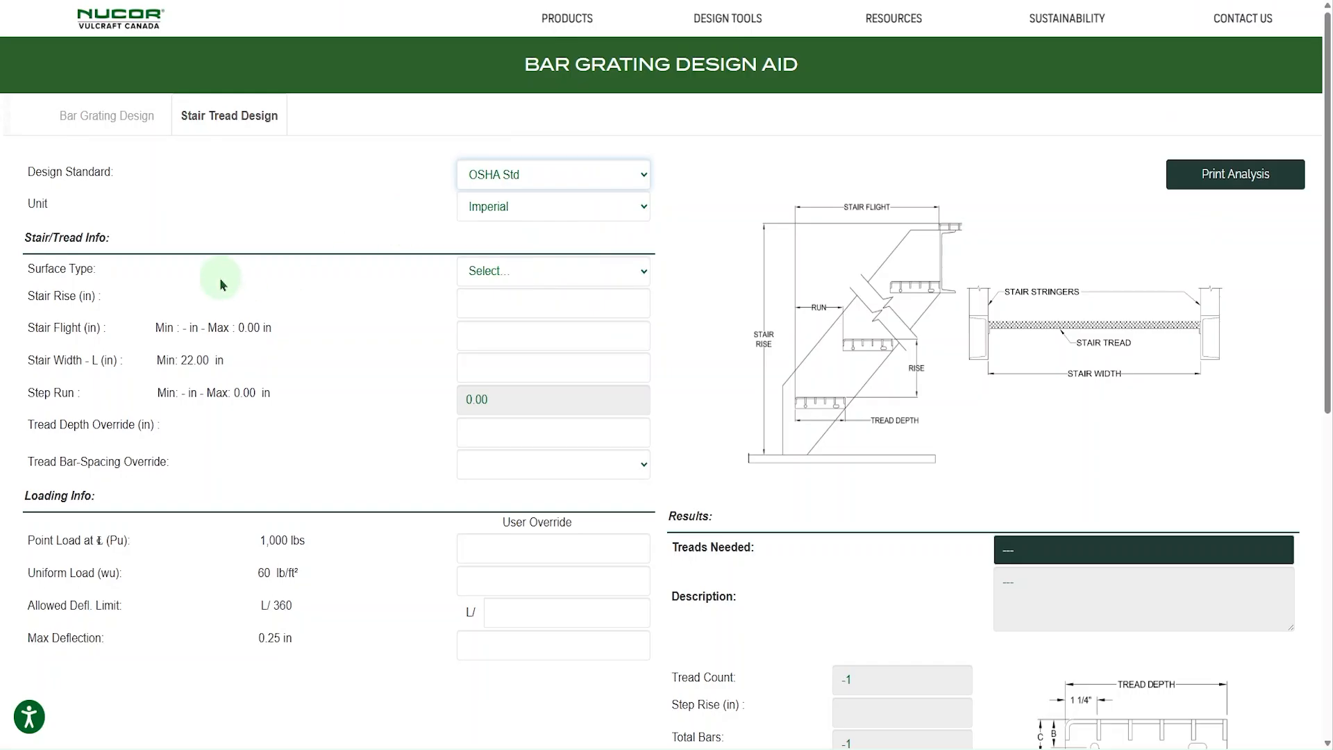
left_click(636, 274)
left_click(560, 333)
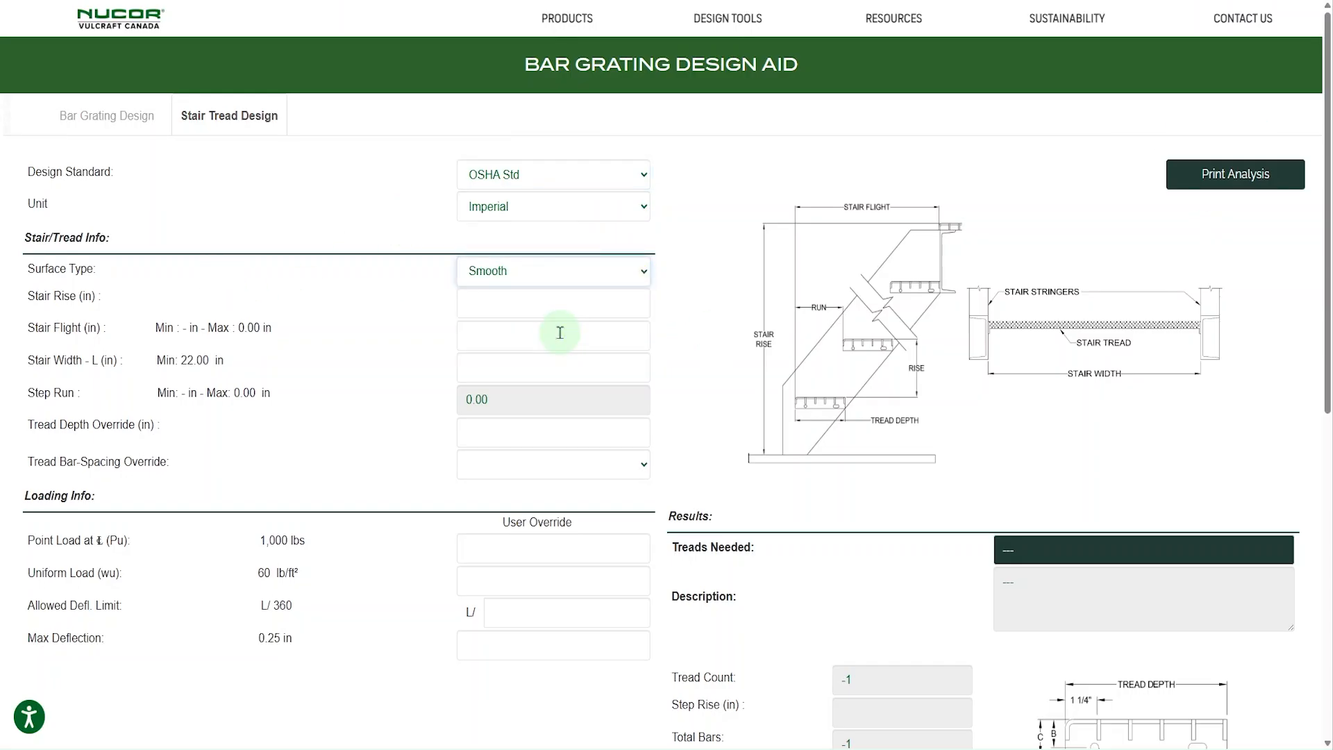
Step: Set the stair rise to 60 in, the stair flight to 60 in and the stair width to 30 in
left_click(553, 307)
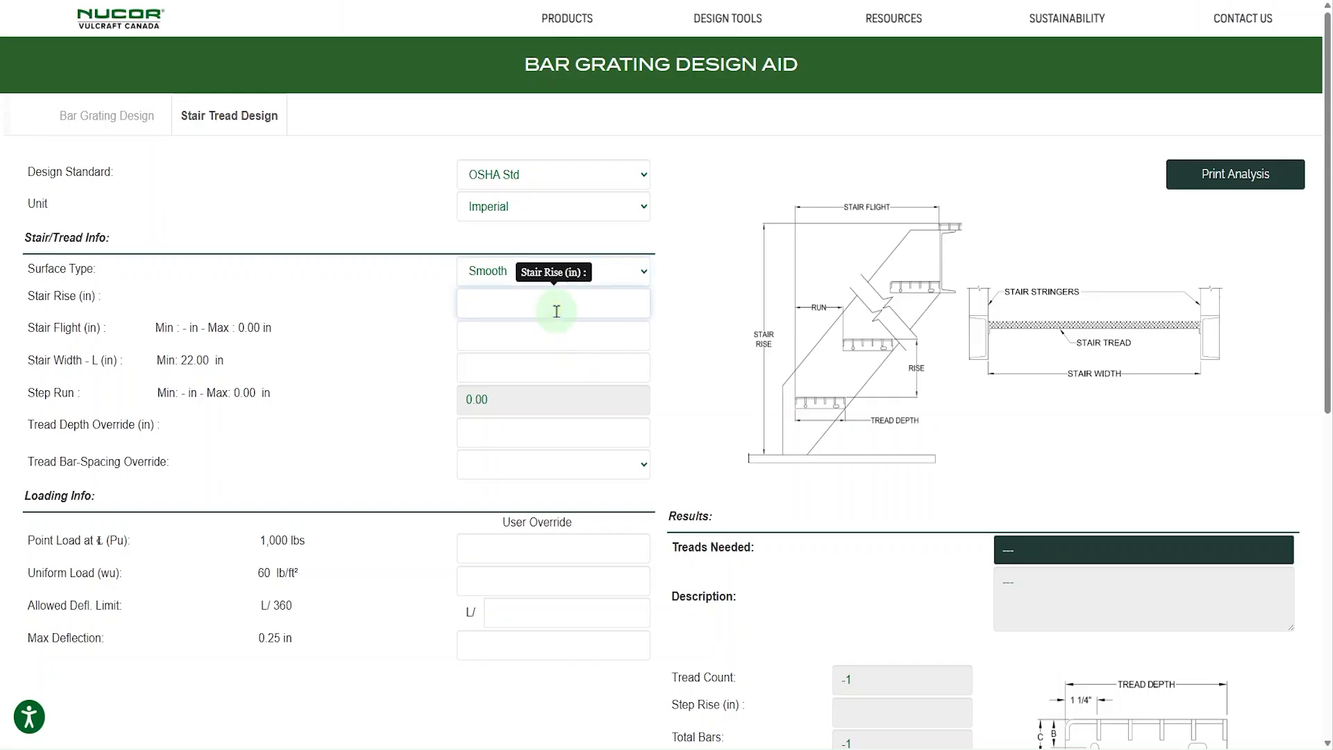
left_click(573, 334)
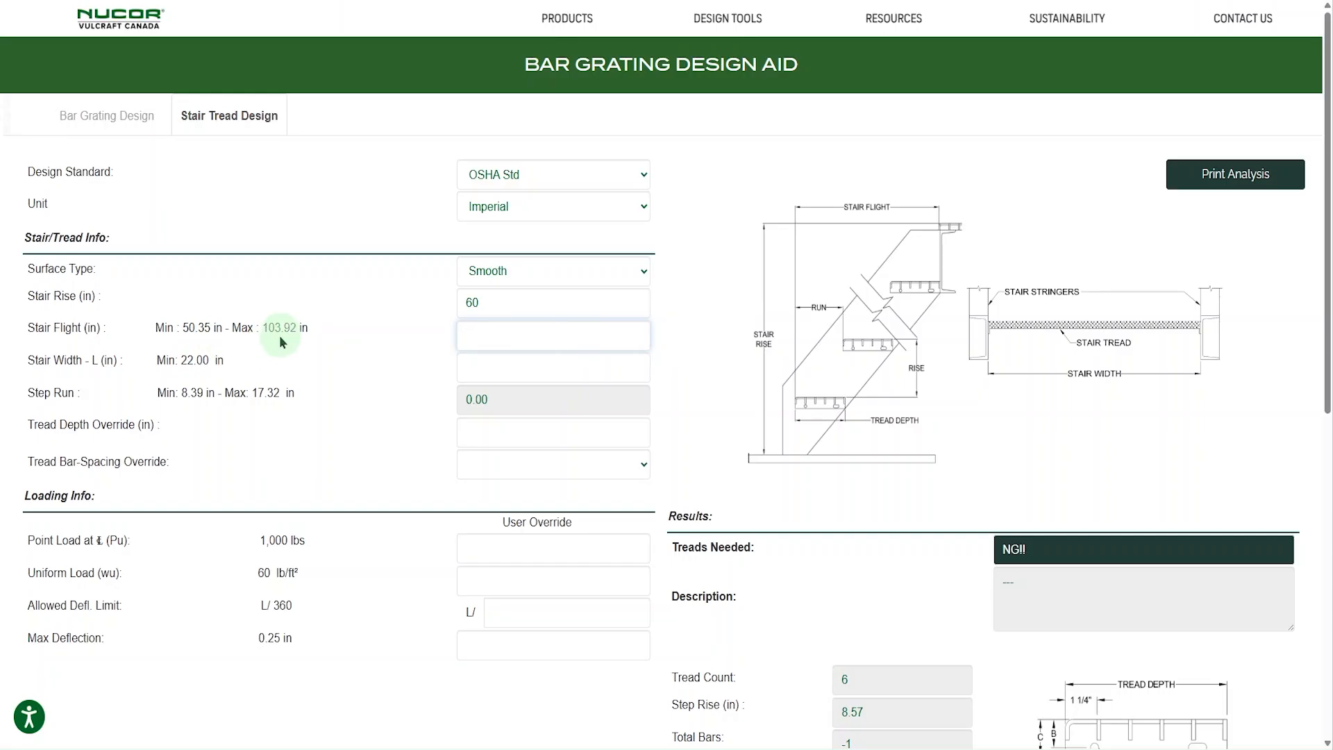
type("60")
left_click(414, 347)
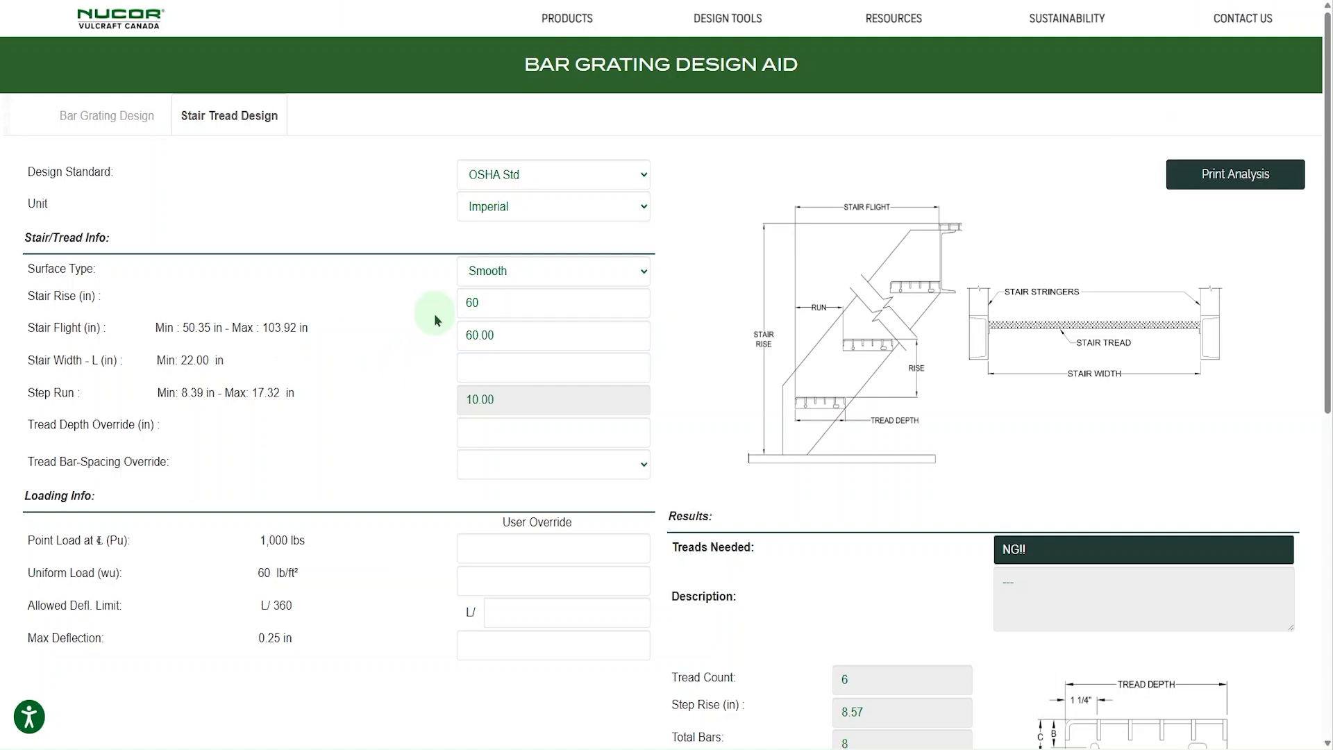
scroll(435, 314, "down", 1)
left_click(467, 295)
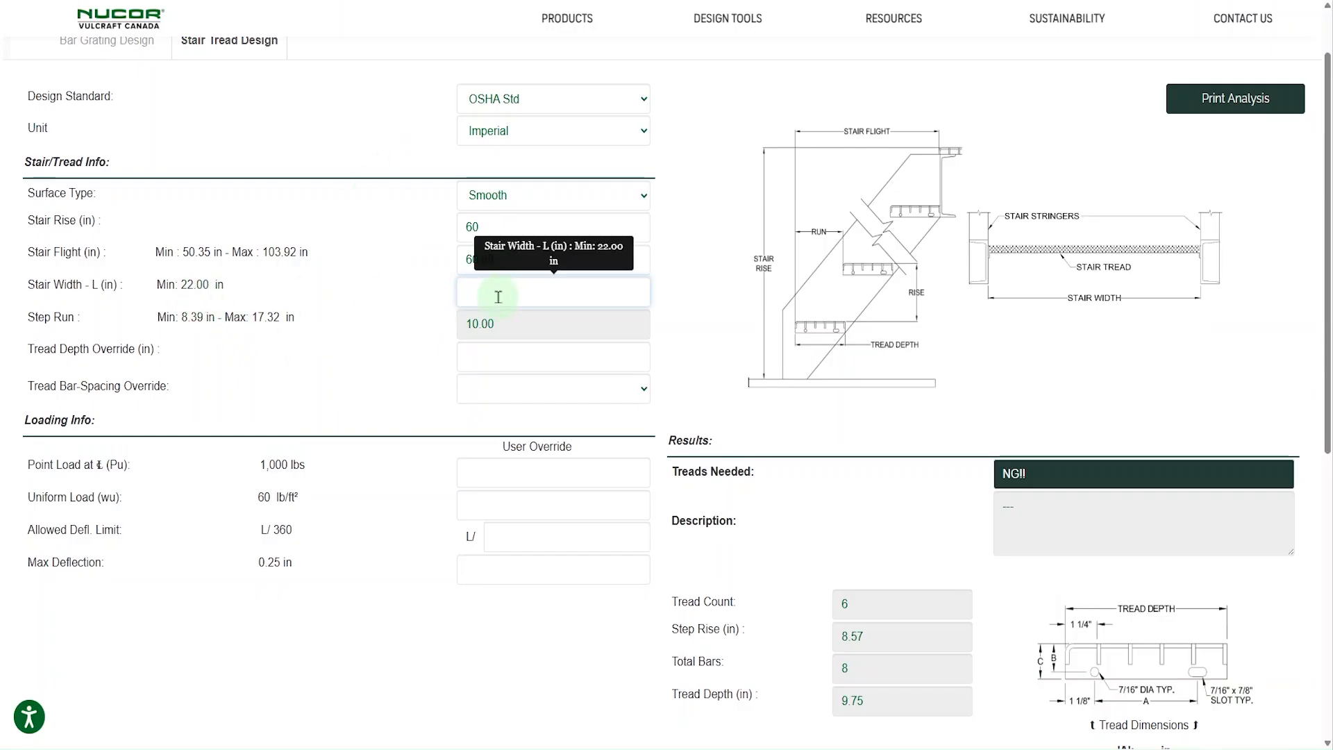
type("30")
left_click(406, 303)
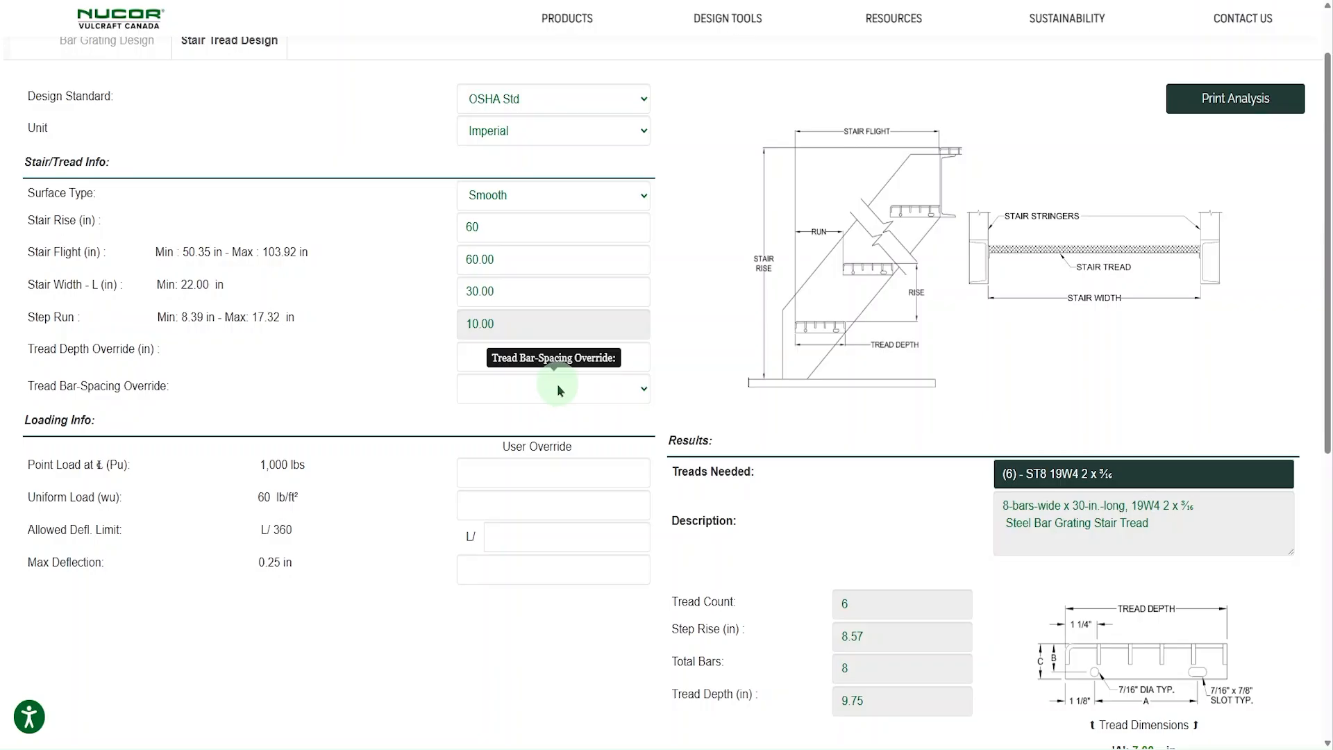
Step: Examine the stair tread results, including the treads needed, description, step rise and tread dimensions
scroll(557, 384, "down", 1)
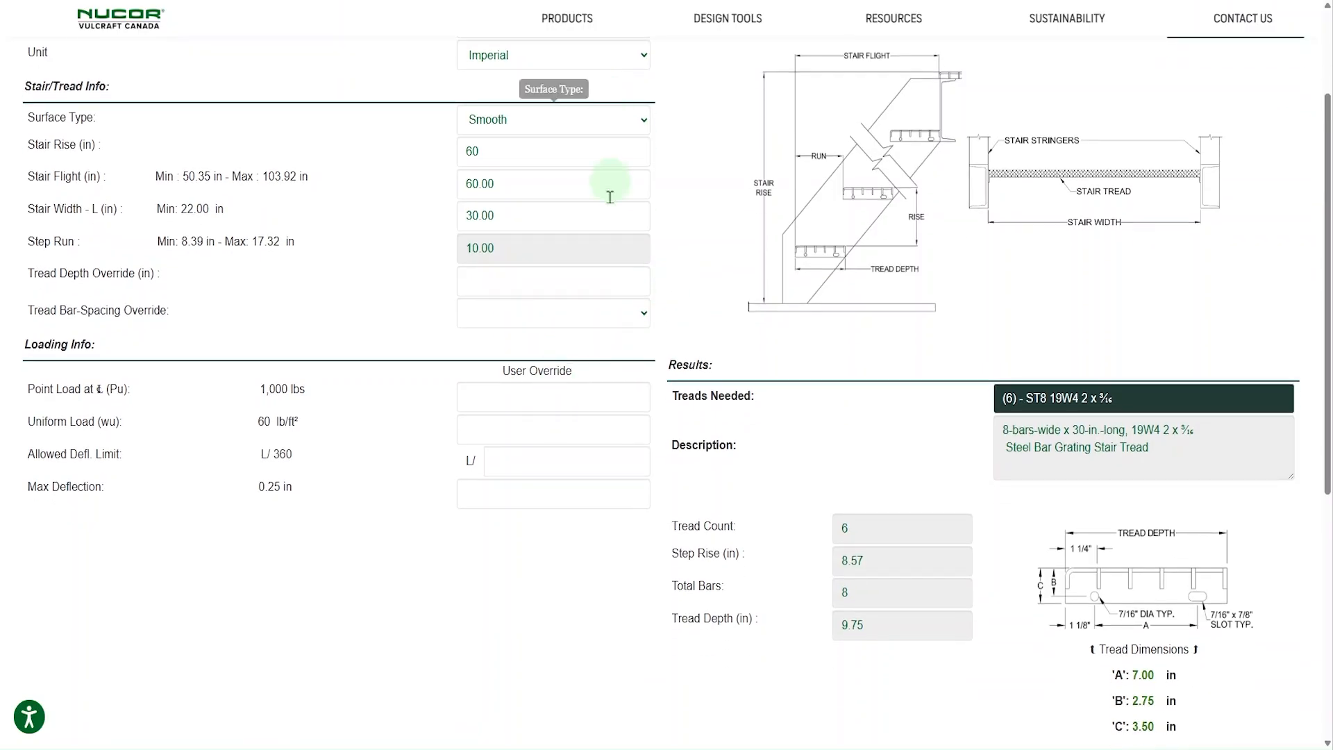
scroll(664, 207, "down", 1)
scroll(664, 207, "up", 3)
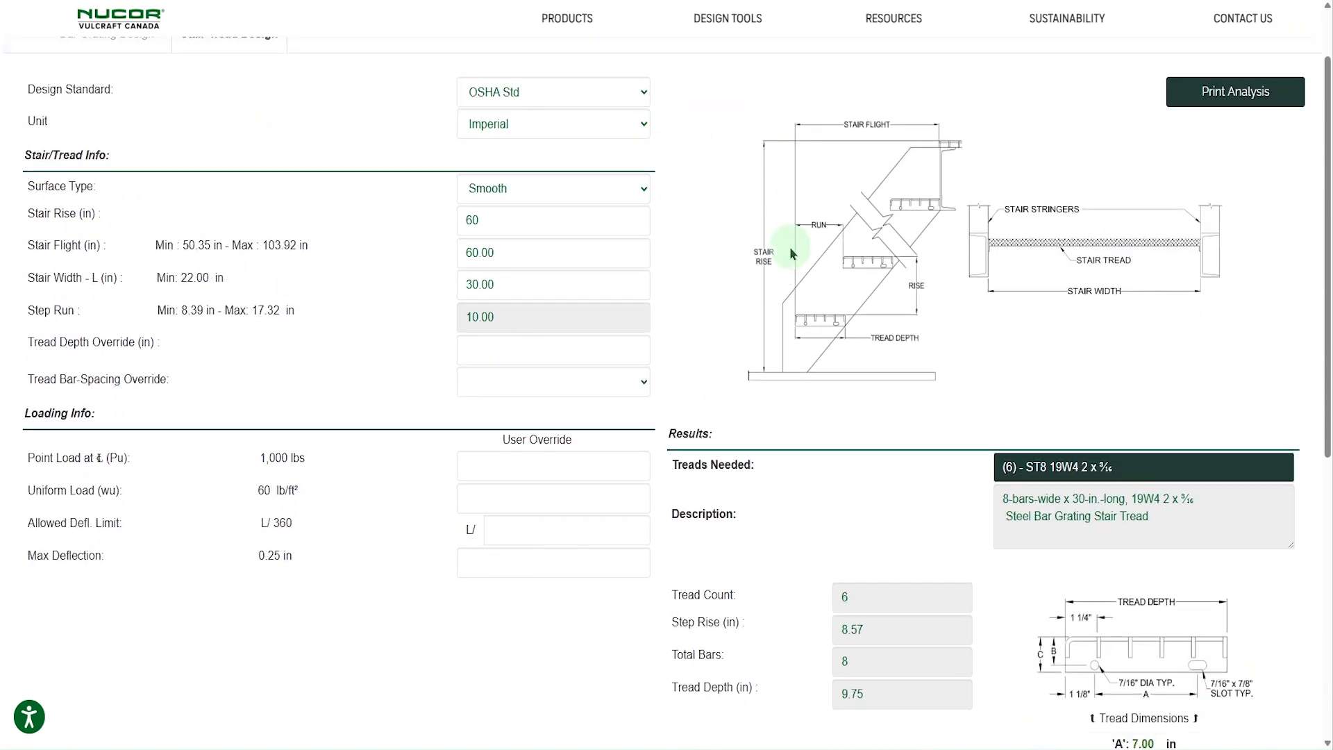
scroll(789, 247, "down", 3)
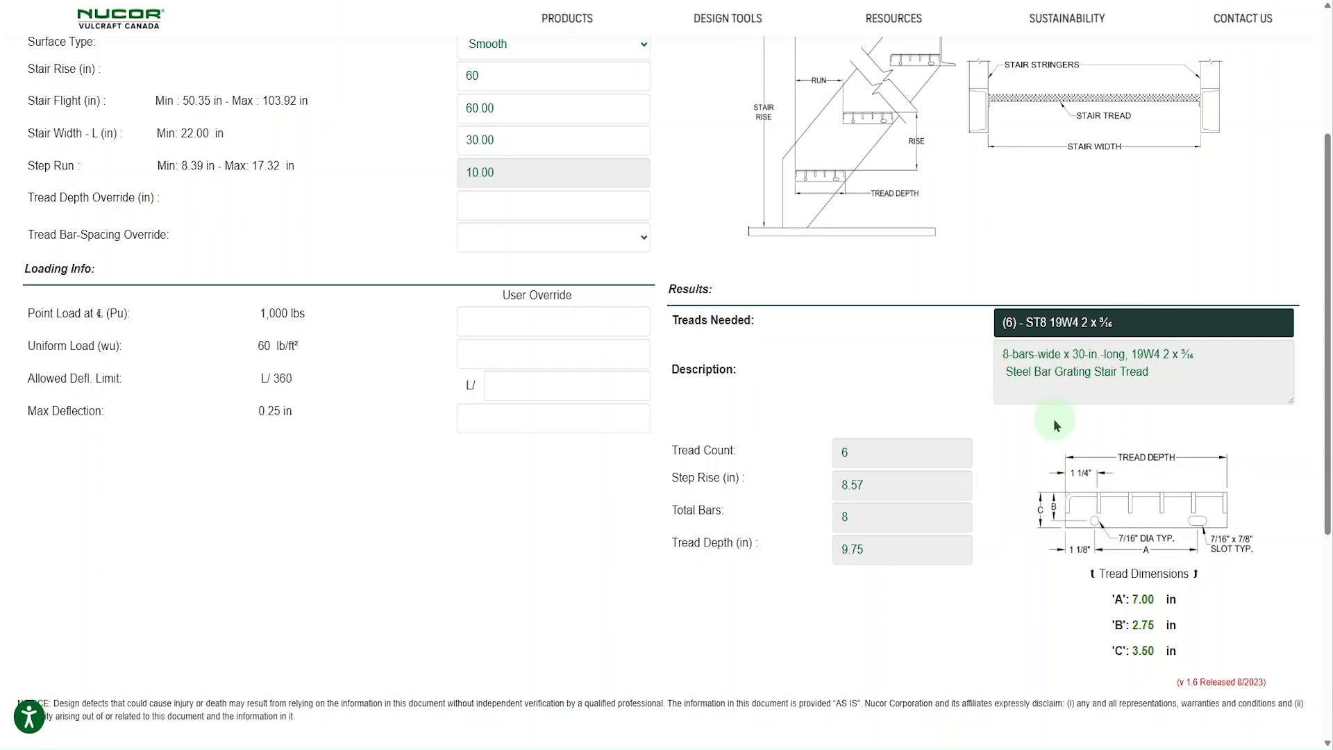
scroll(1041, 424, "up", 1)
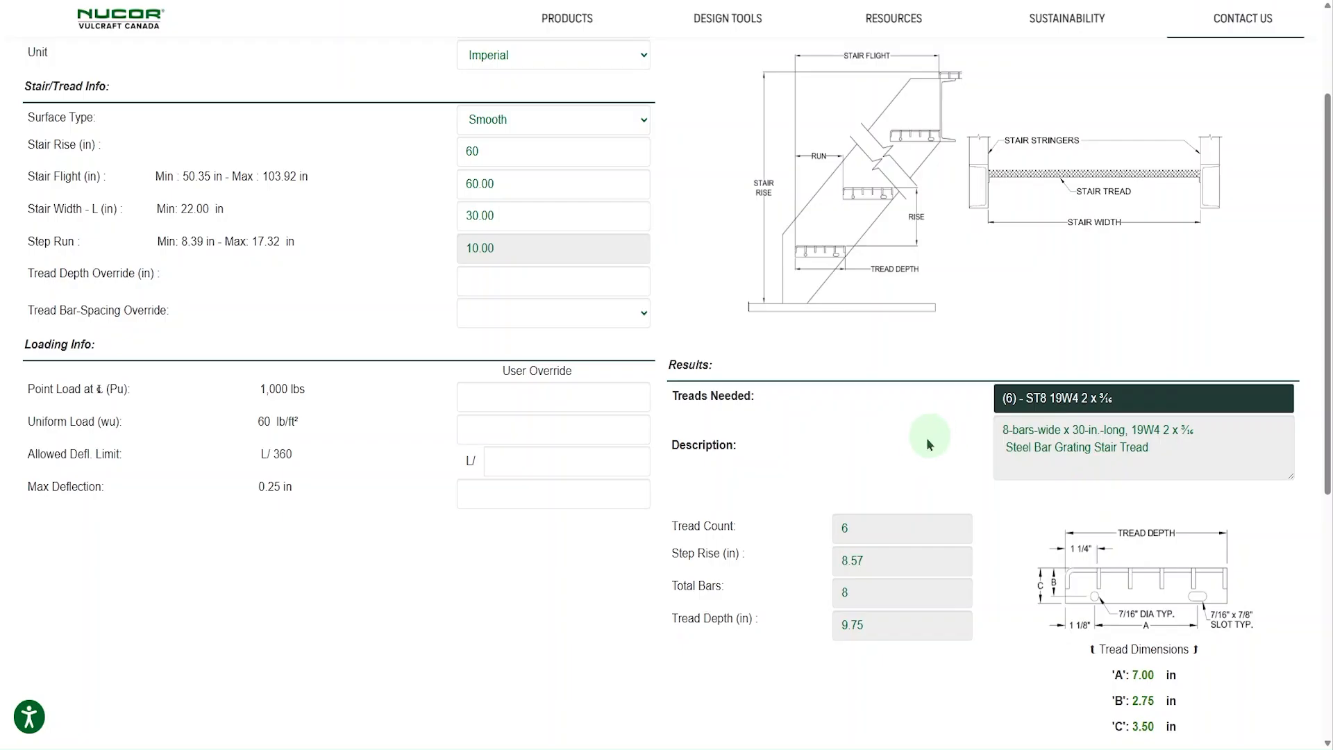
Step: Change the stair tread design standard to IBC Occ Grp I-3, F, S, H or Occ<50
scroll(923, 436, "up", 2)
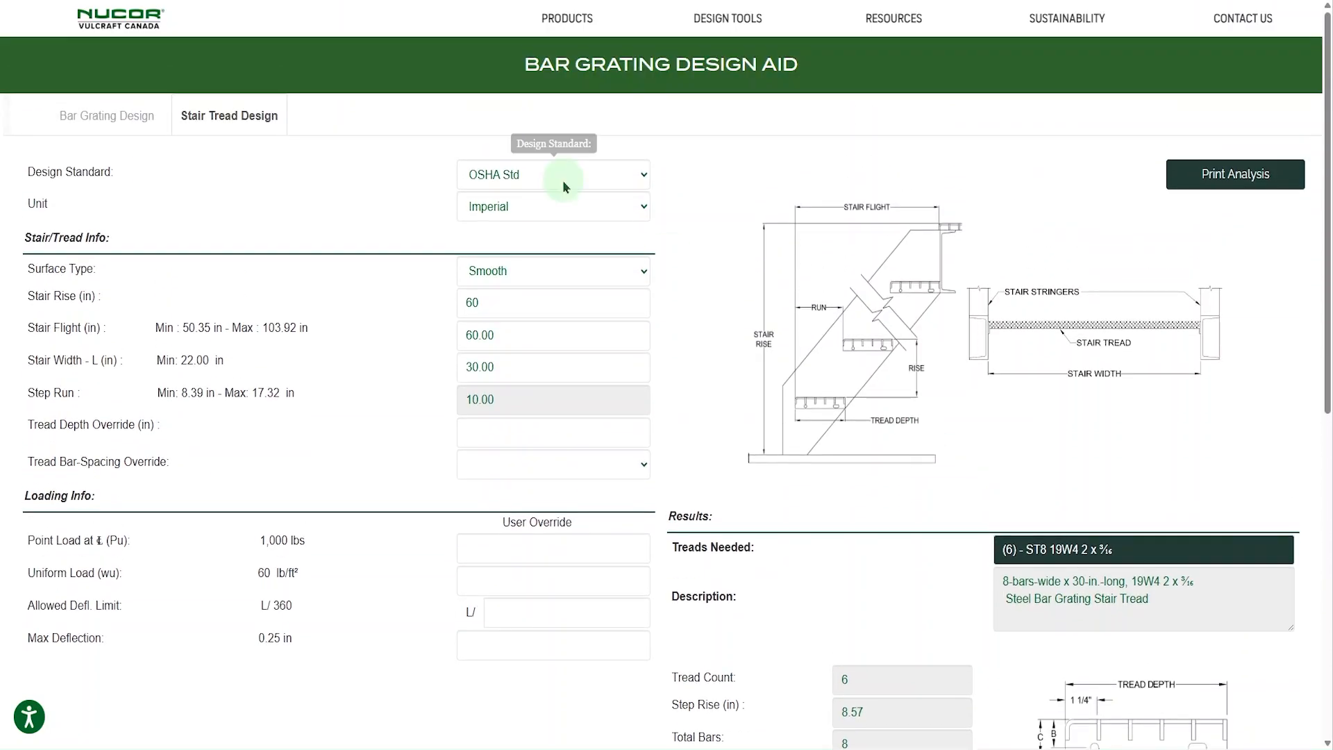
left_click(621, 183)
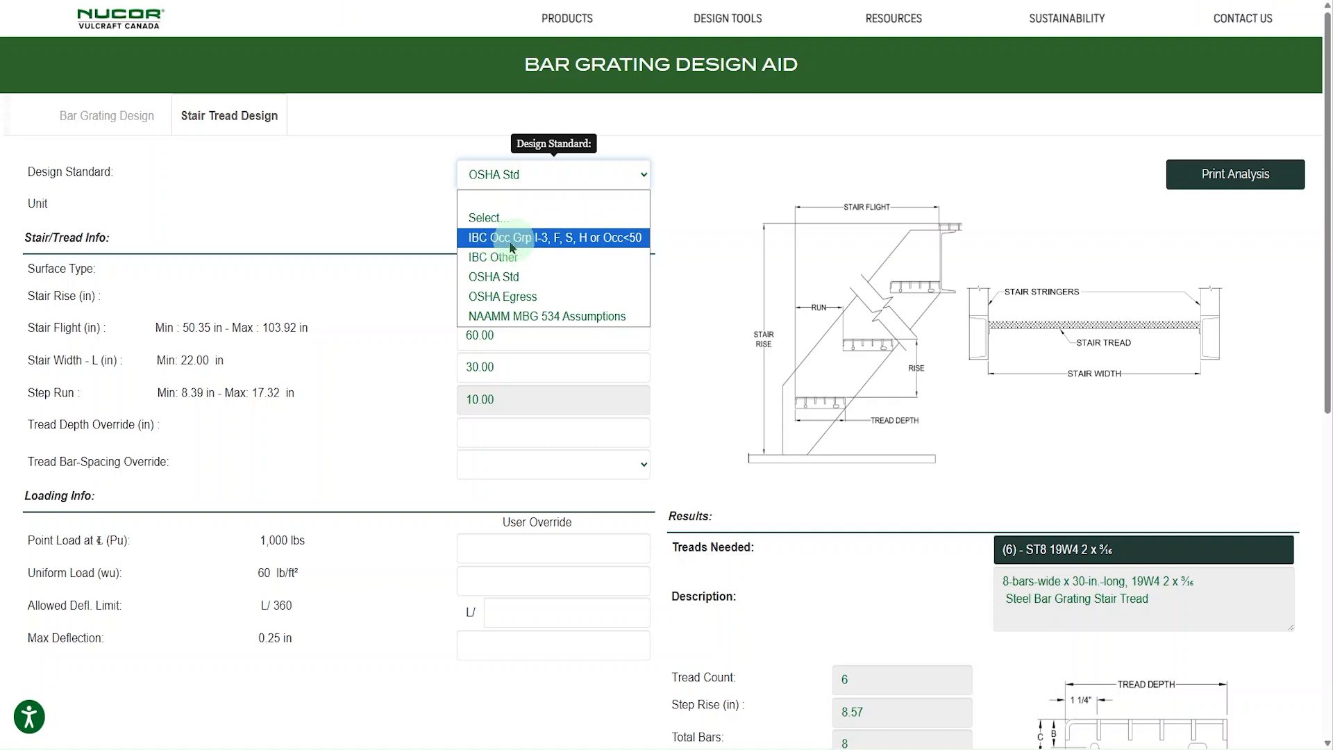
left_click(555, 239)
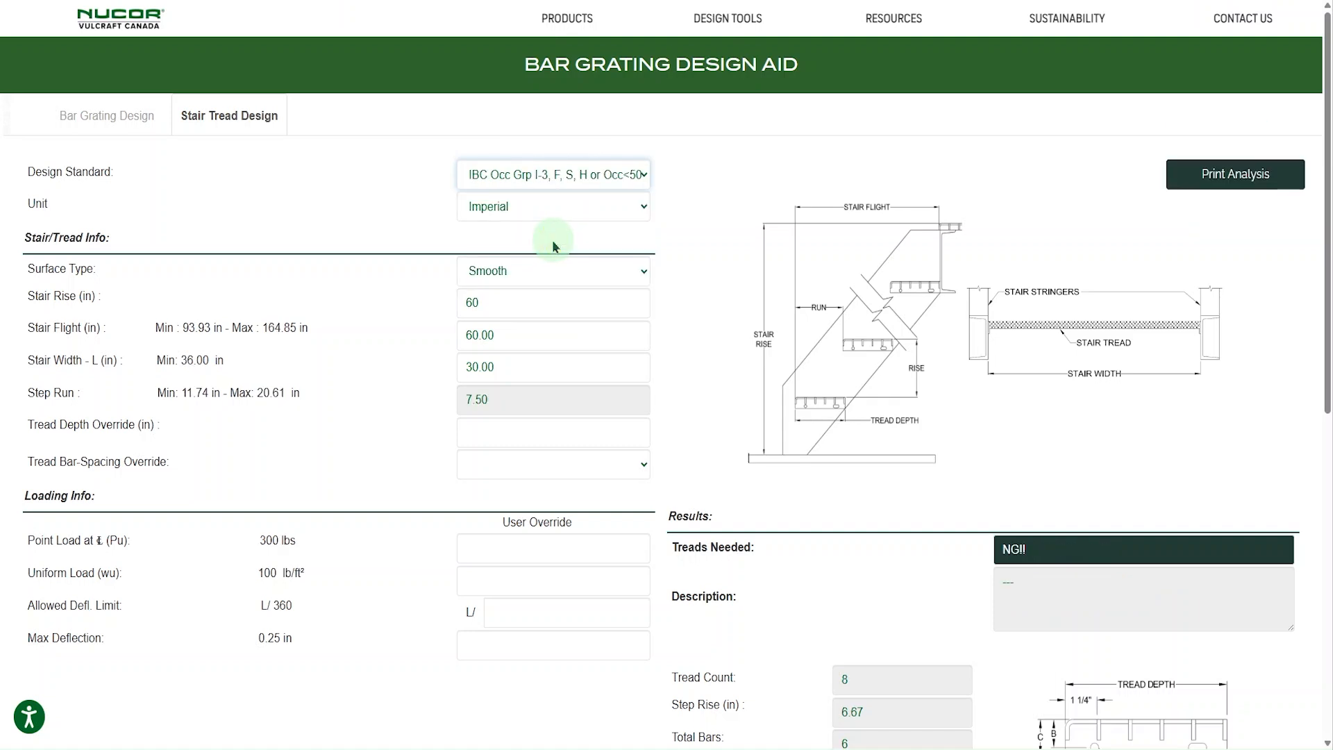